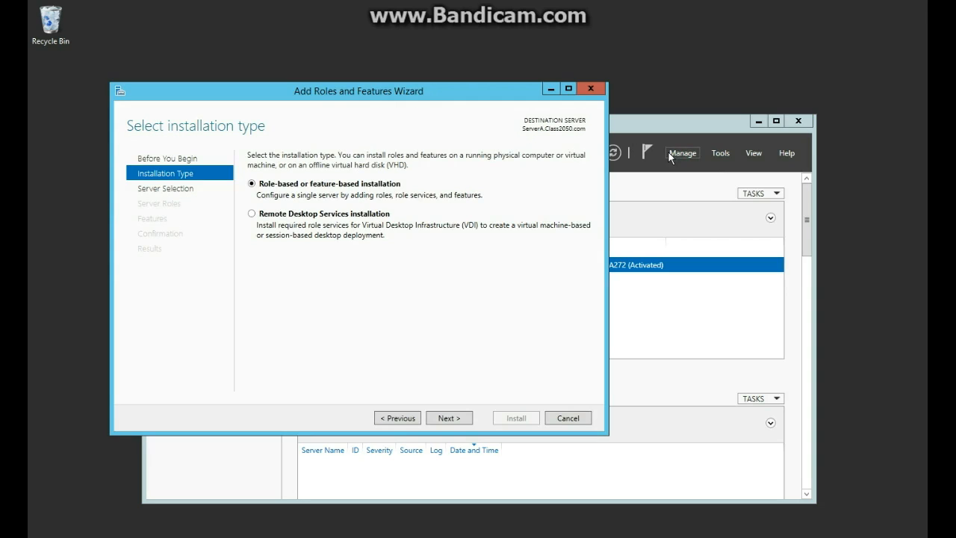
# - Check the DNS Server role in ServerA's list of server roles and cancel the Add Roles and Features Wizard
pyautogui.click(448, 420)
pyautogui.click(448, 417)
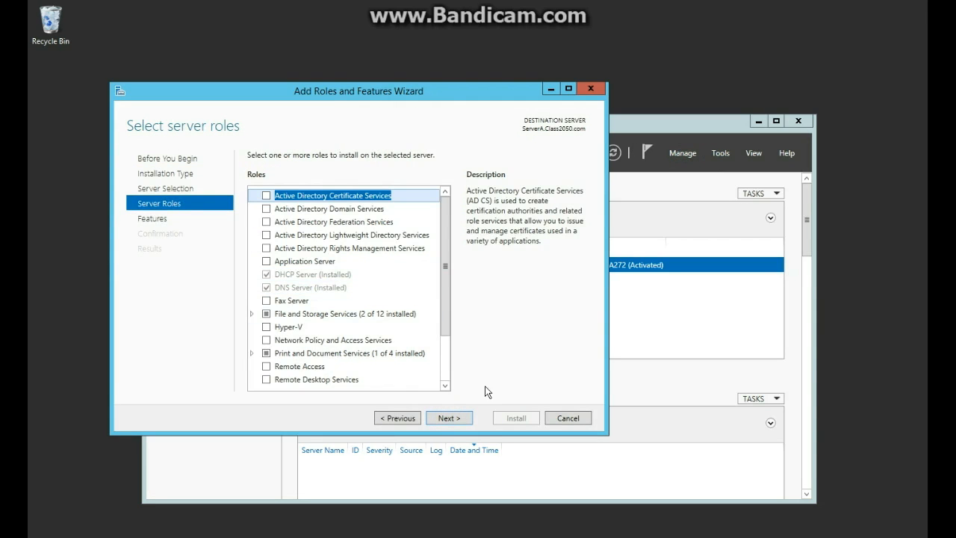
pyautogui.click(567, 418)
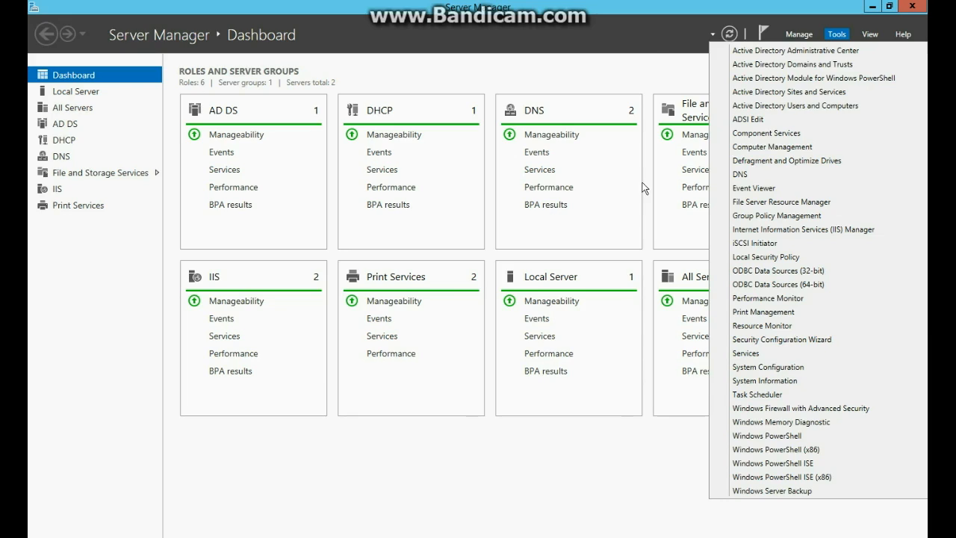
# - Open DNS Manager on the domain controller and expand the SERVERDC server
pyautogui.click(660, 60)
pyautogui.click(872, 8)
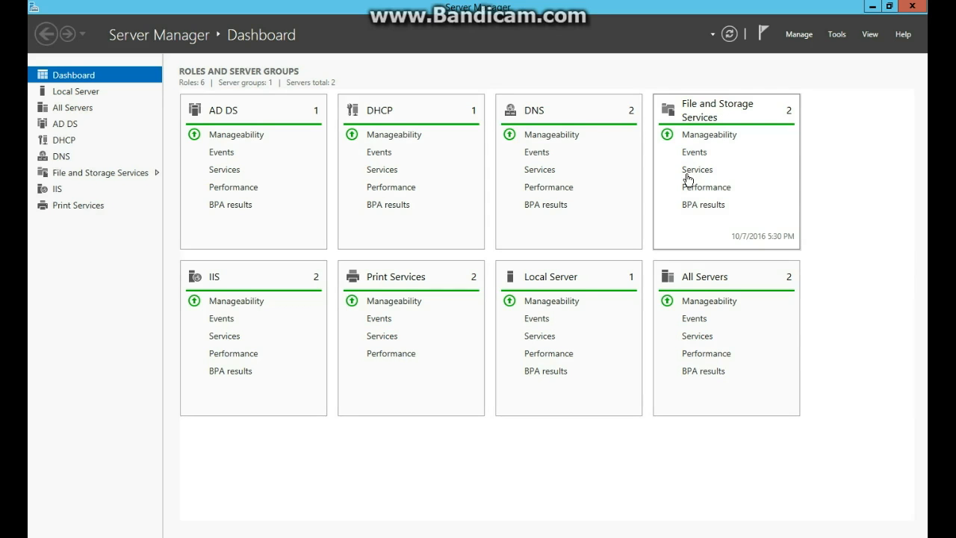
pyautogui.click(840, 38)
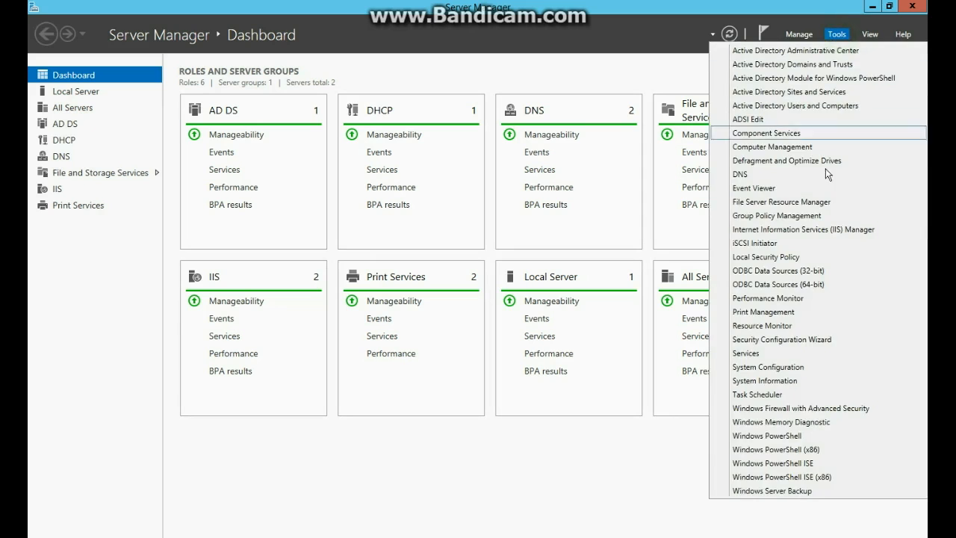
pyautogui.click(805, 176)
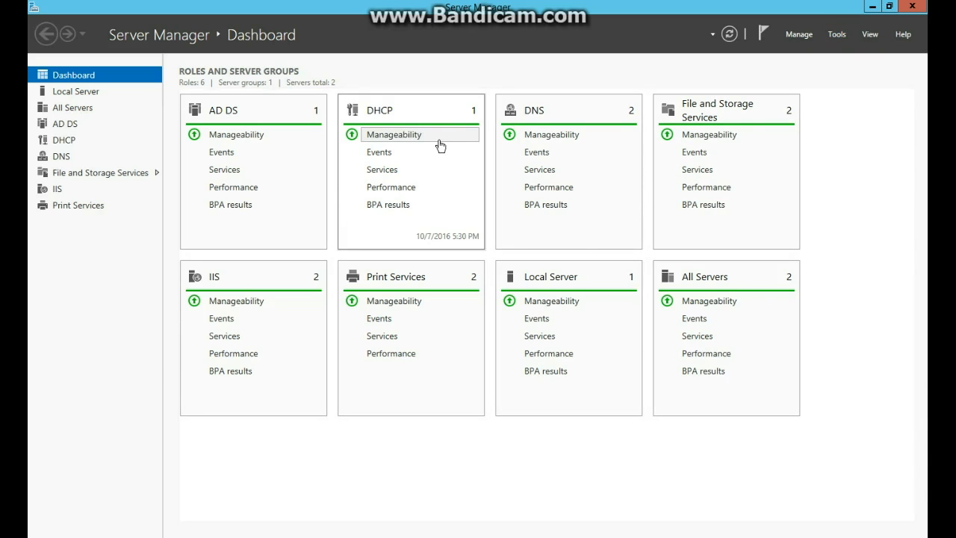
pyautogui.click(70, 97)
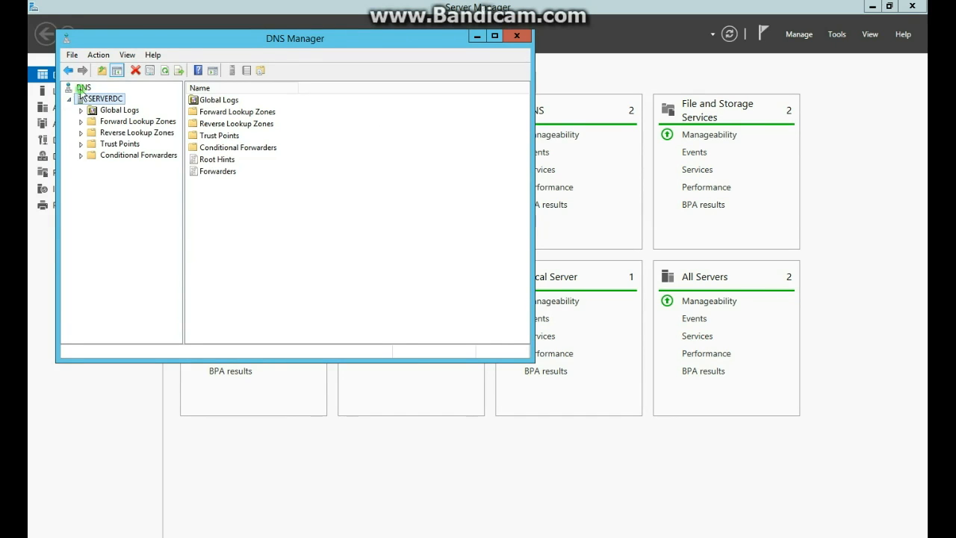
# - Connect DNS Manager to the DNS server running on the computer ServerA
pyautogui.click(80, 87)
pyautogui.rightClick(80, 88)
pyautogui.click(105, 95)
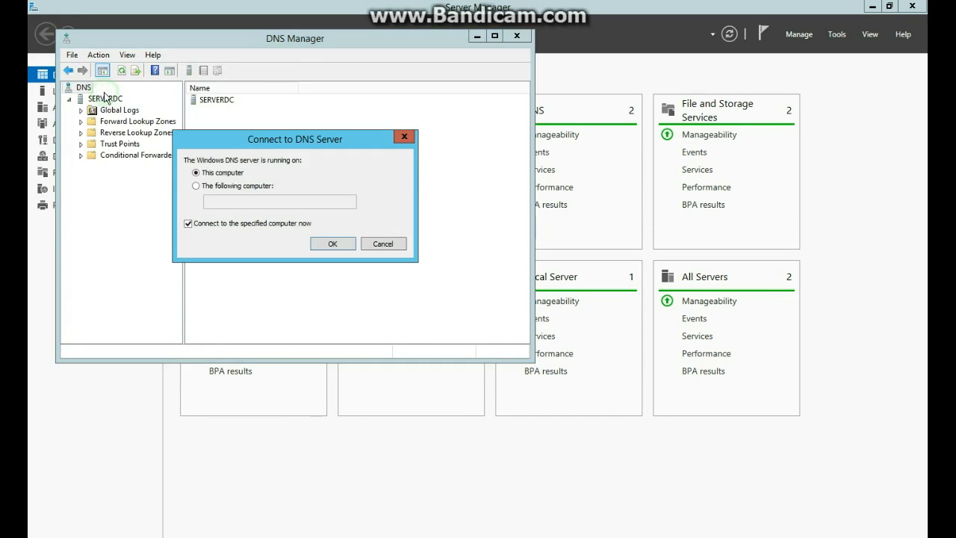
pyautogui.click(228, 186)
pyautogui.click(265, 200)
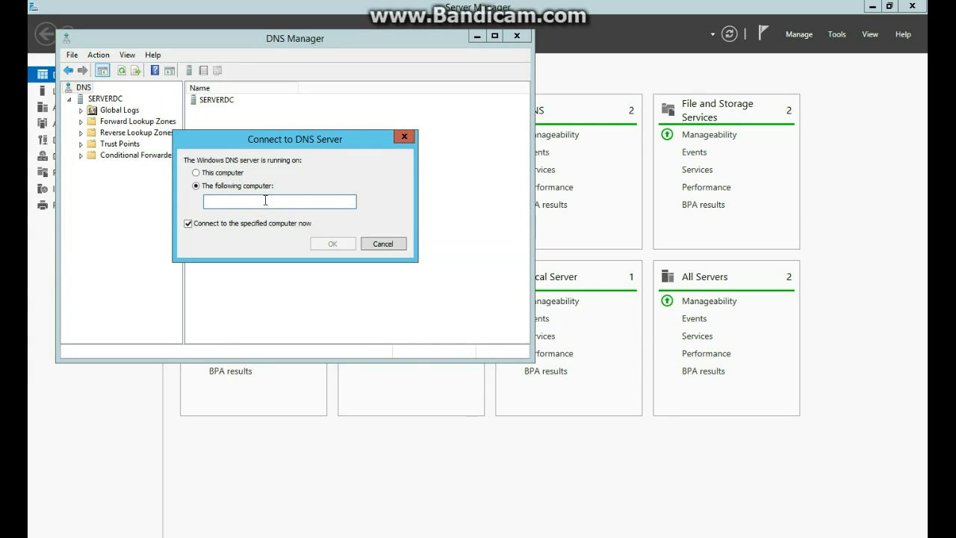
pyautogui.write('ServerA')
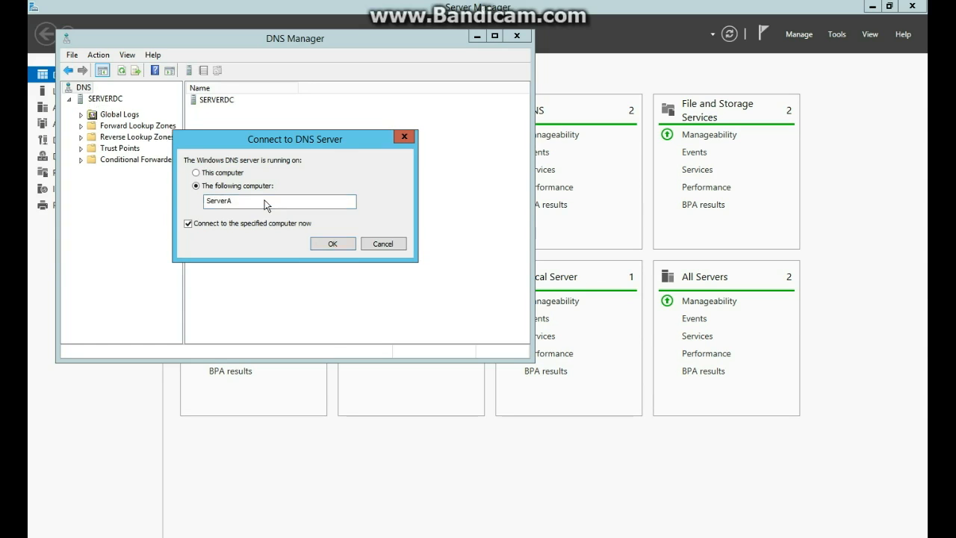
pyautogui.press('Return')
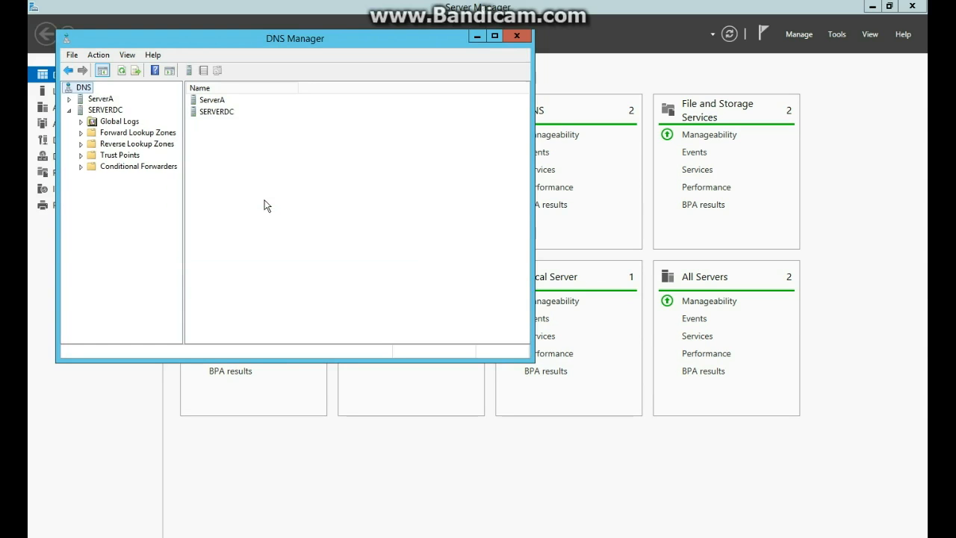
# - Start a new zone in ServerA's forward lookup zones and set its type to secondary zone
pyautogui.doubleClick(74, 100)
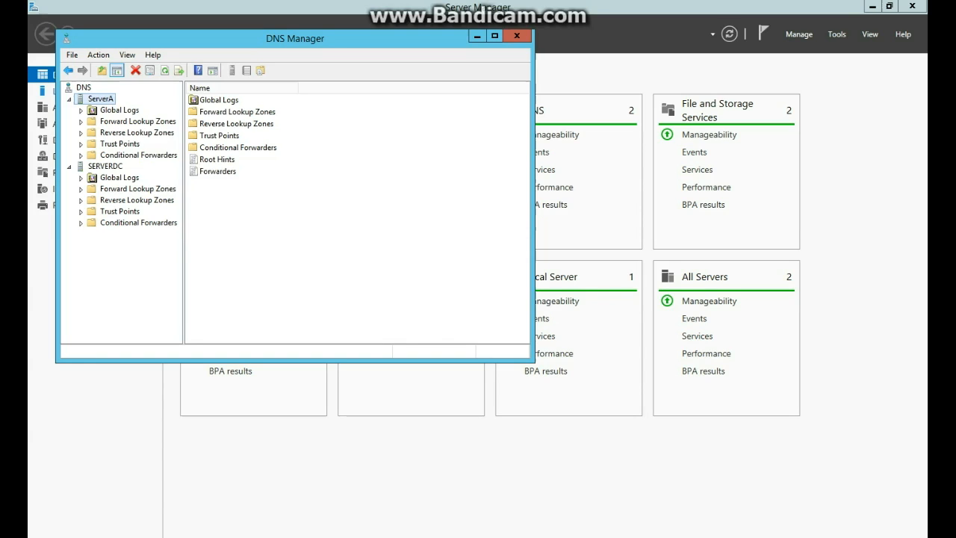
pyautogui.click(118, 122)
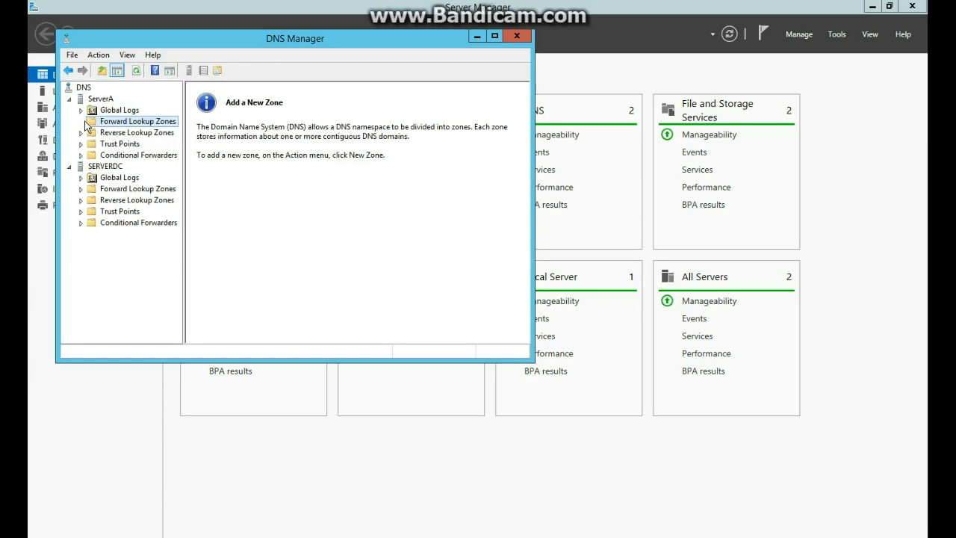
pyautogui.rightClick(100, 125)
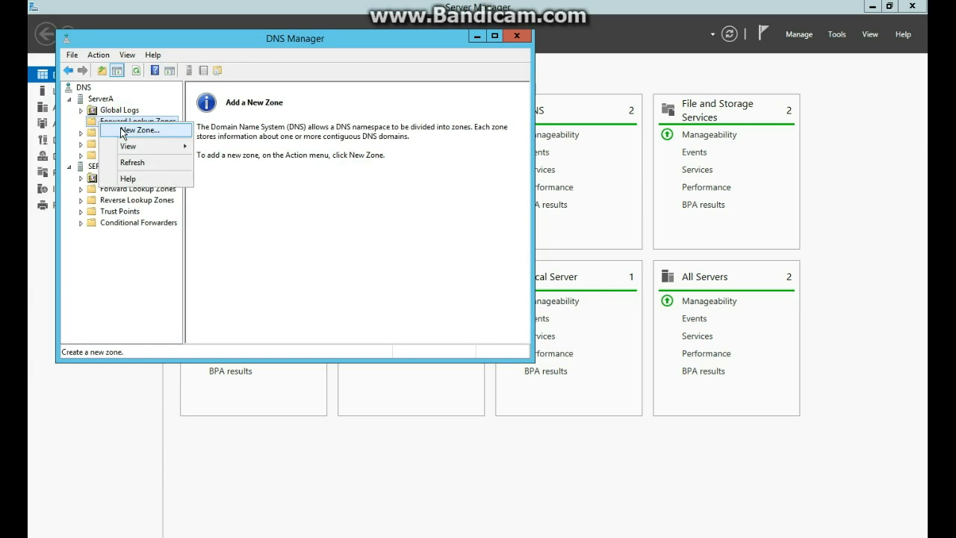
pyautogui.click(121, 129)
pyautogui.click(300, 272)
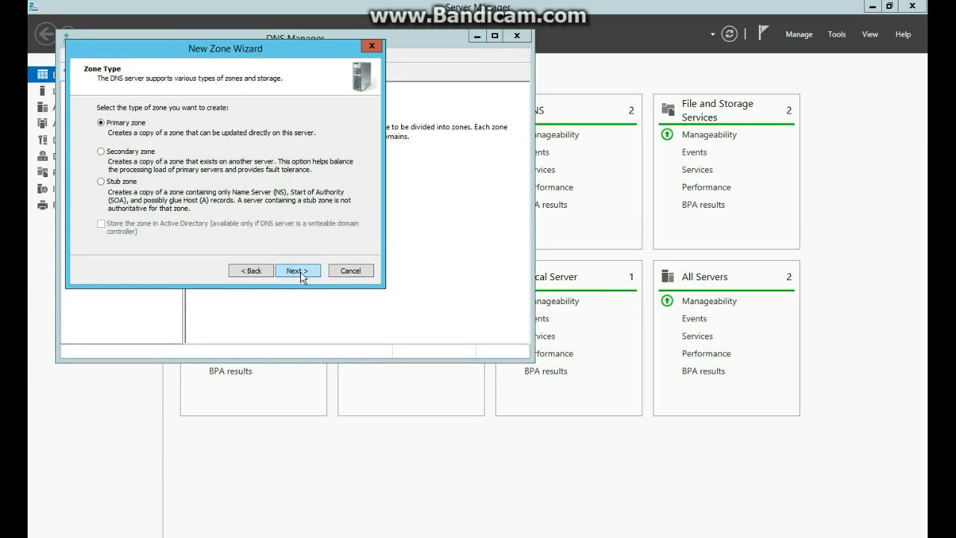
pyautogui.click(124, 151)
pyautogui.click(295, 272)
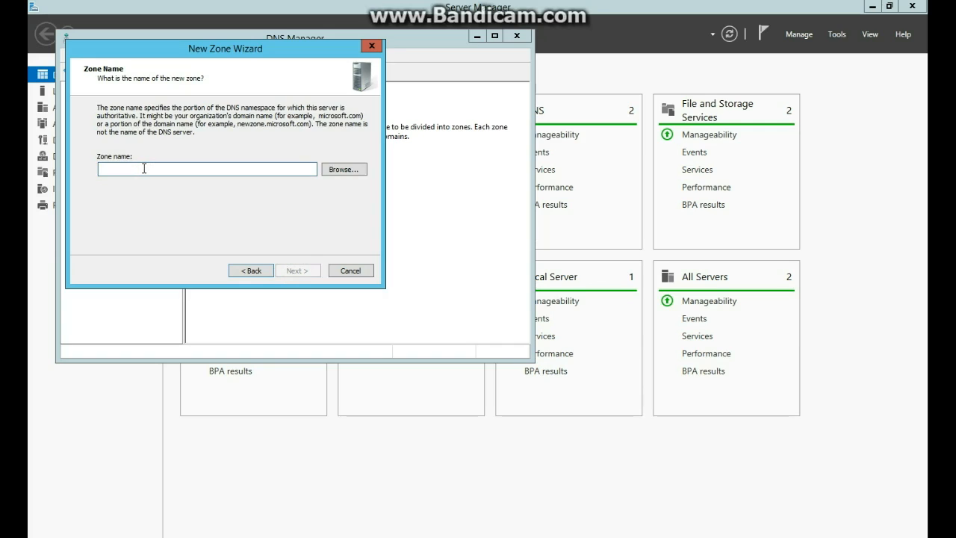
# - Name the secondary zone class2050.com and add 10.1.1.1 as its master DNS server
pyautogui.write('c')
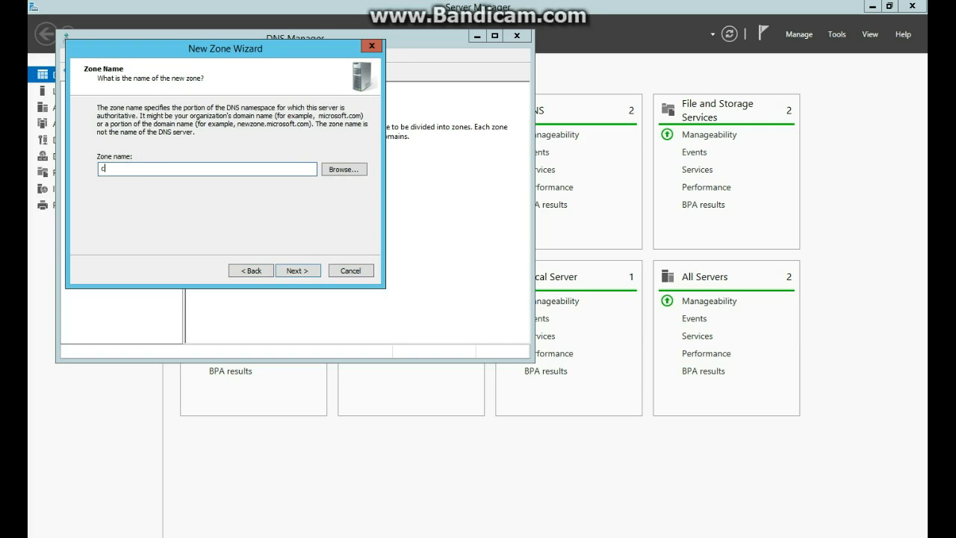
pyautogui.write('lass205')
pyautogui.write('0/')
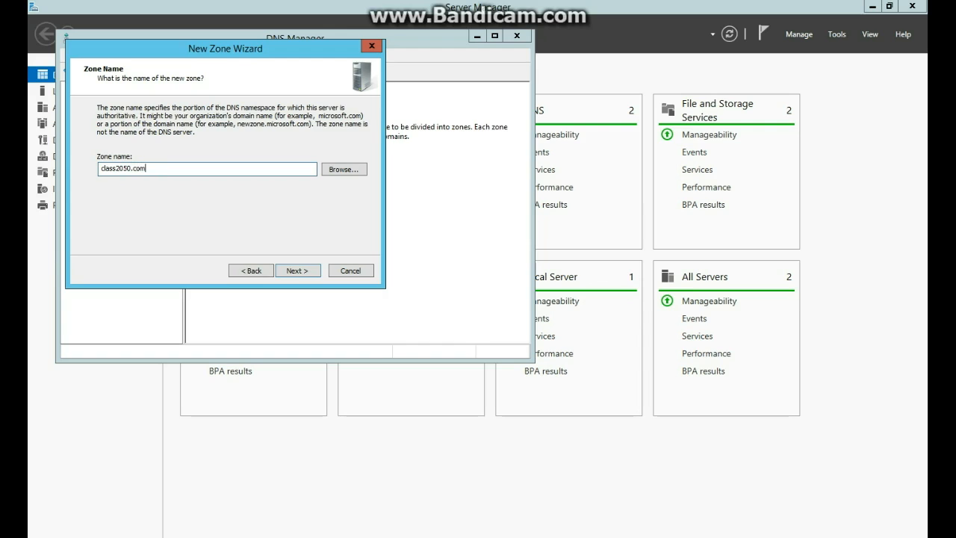
pyautogui.click(297, 271)
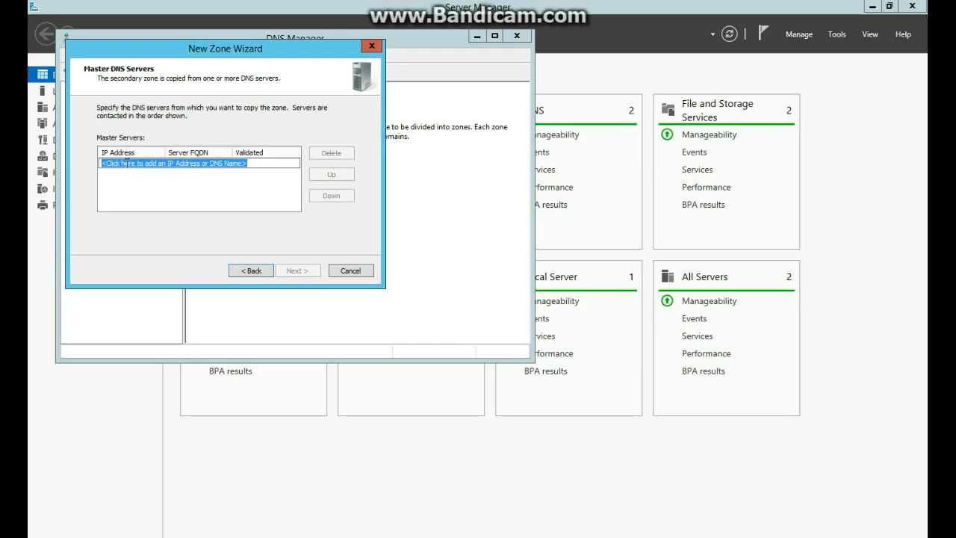
pyautogui.write('10.1.1.1')
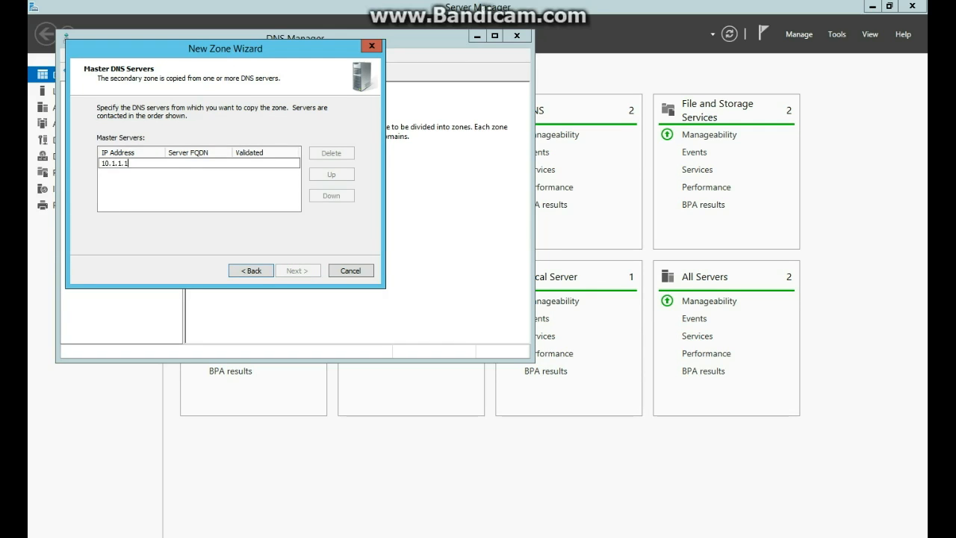
pyautogui.press('Return')
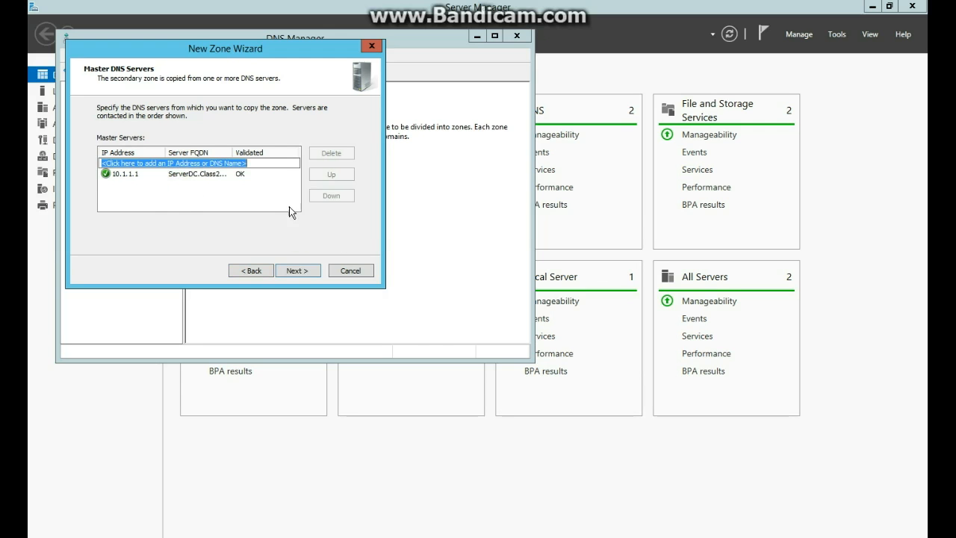
# - Finish creating the secondary zone and open class2050.com under ServerA's forward lookup zones
pyautogui.click(304, 270)
pyautogui.click(305, 271)
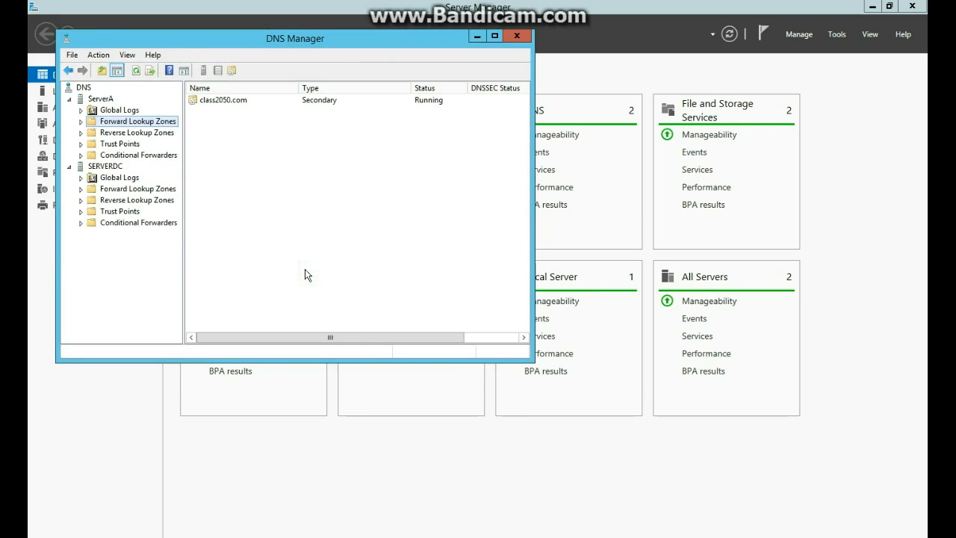
pyautogui.click(81, 121)
pyautogui.click(112, 133)
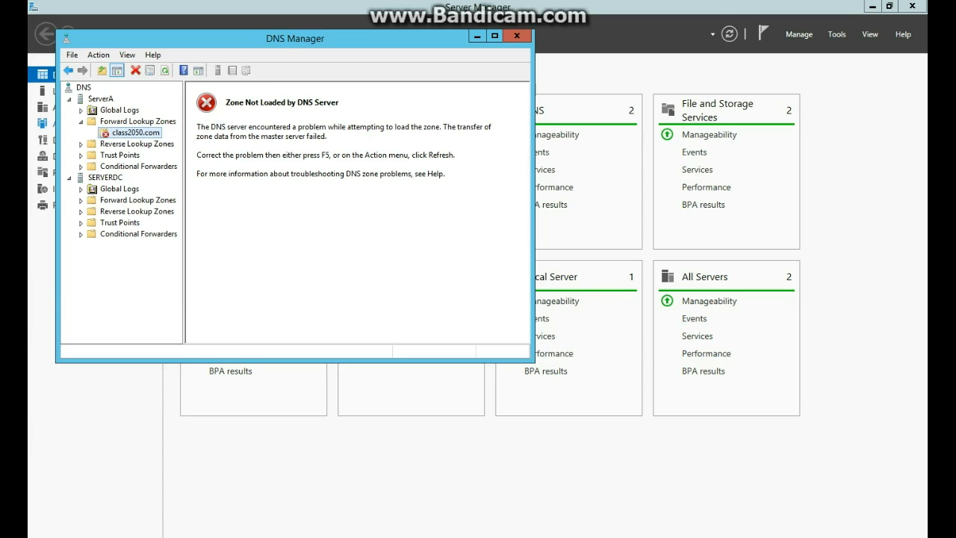
# - In the properties of SERVERDC's Class2050.com zone, allow zone transfers only to servers listed as its name servers
pyautogui.doubleClick(87, 202)
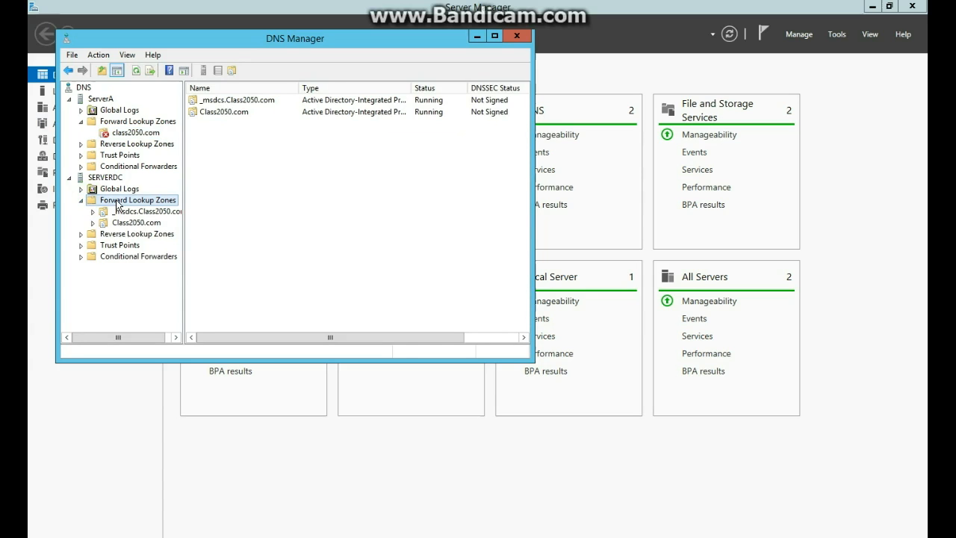
pyautogui.rightClick(117, 204)
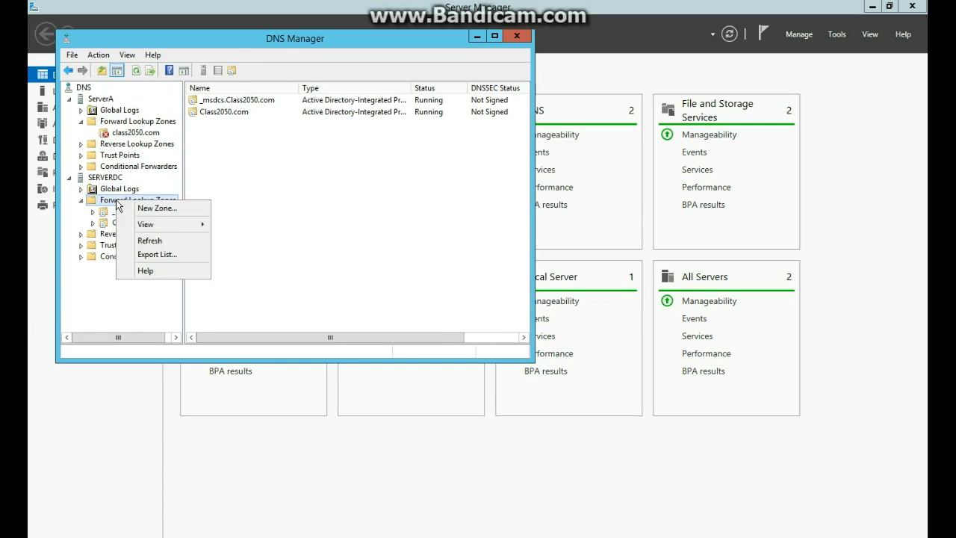
pyautogui.click(109, 222)
pyautogui.rightClick(109, 221)
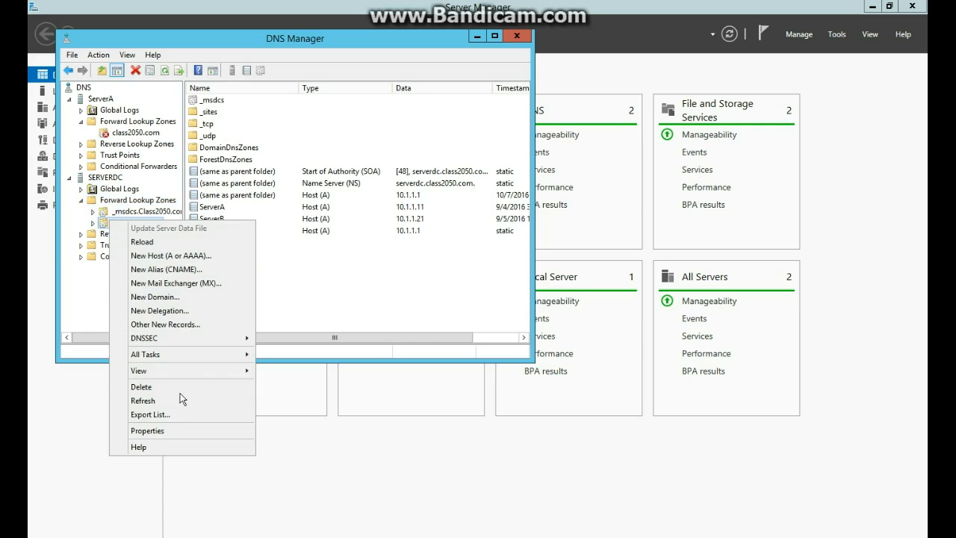
pyautogui.click(190, 431)
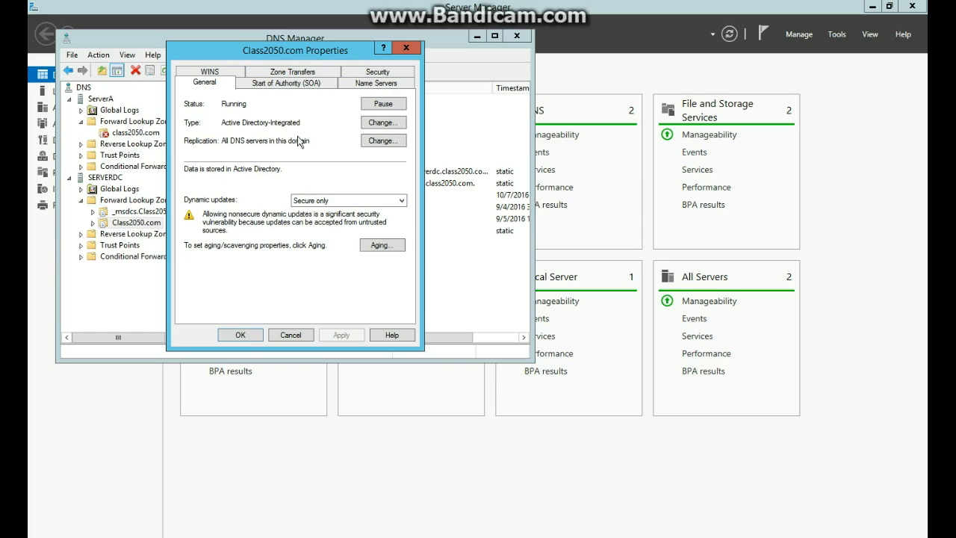
pyautogui.click(292, 72)
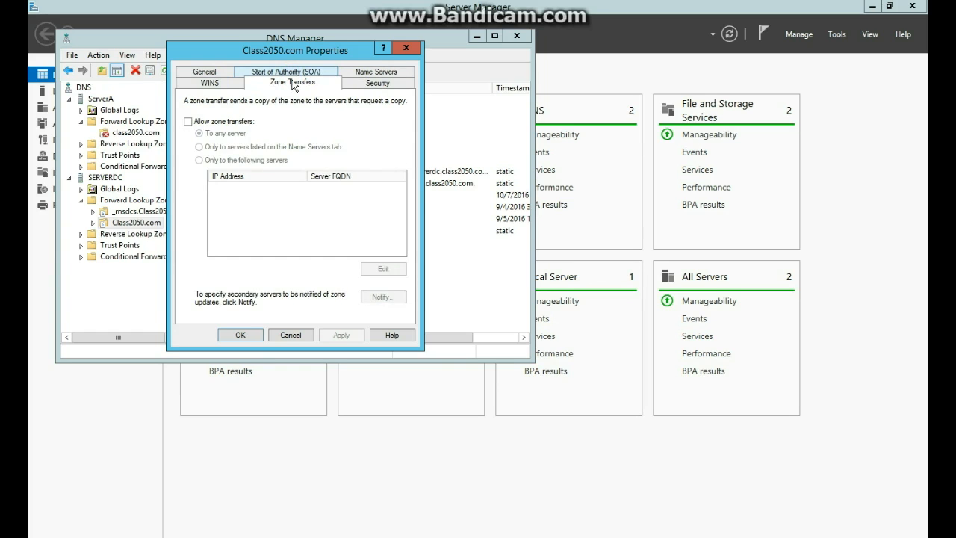
pyautogui.click(238, 122)
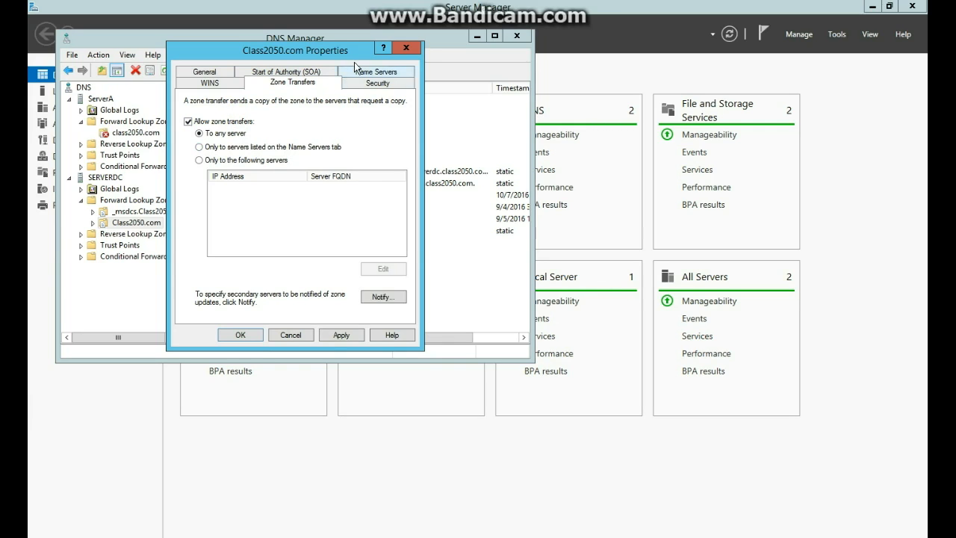
pyautogui.click(237, 148)
# - Add a name server record to Class2050.com with 10.1.1.11 as server name and IP address, and apply the zone properties
pyautogui.click(370, 75)
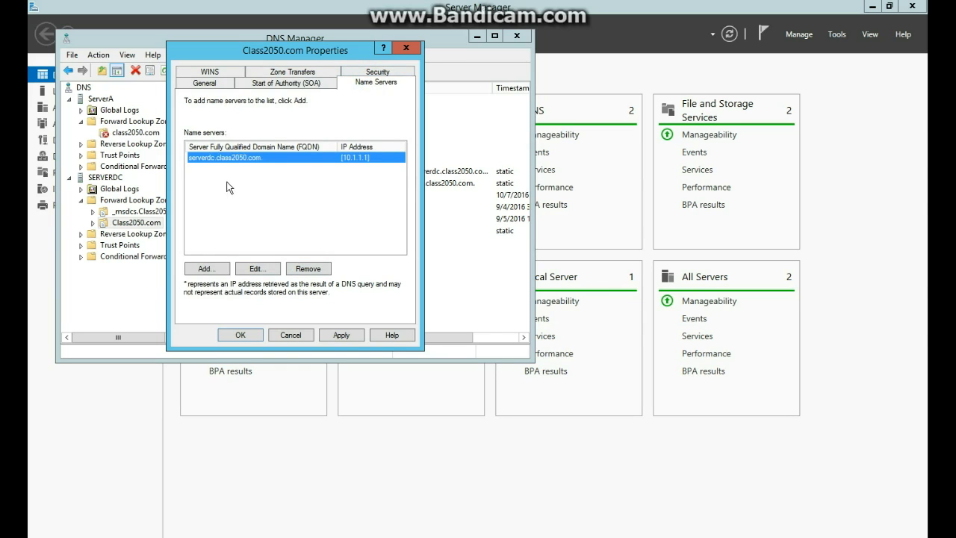
pyautogui.click(221, 263)
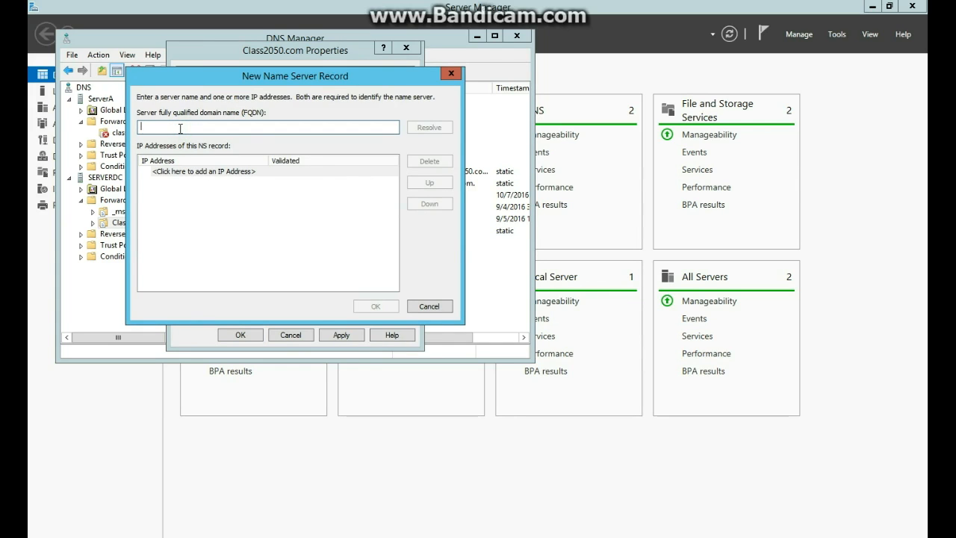
pyautogui.write('10.1.1.11')
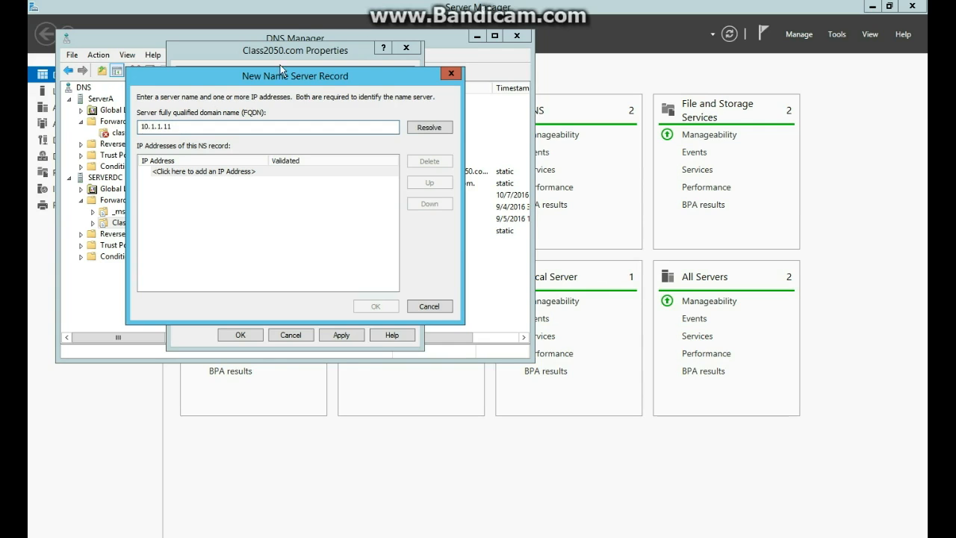
pyautogui.click(424, 130)
pyautogui.click(328, 182)
pyautogui.click(328, 182)
pyautogui.press('Return')
pyautogui.moveTo(336, 187)
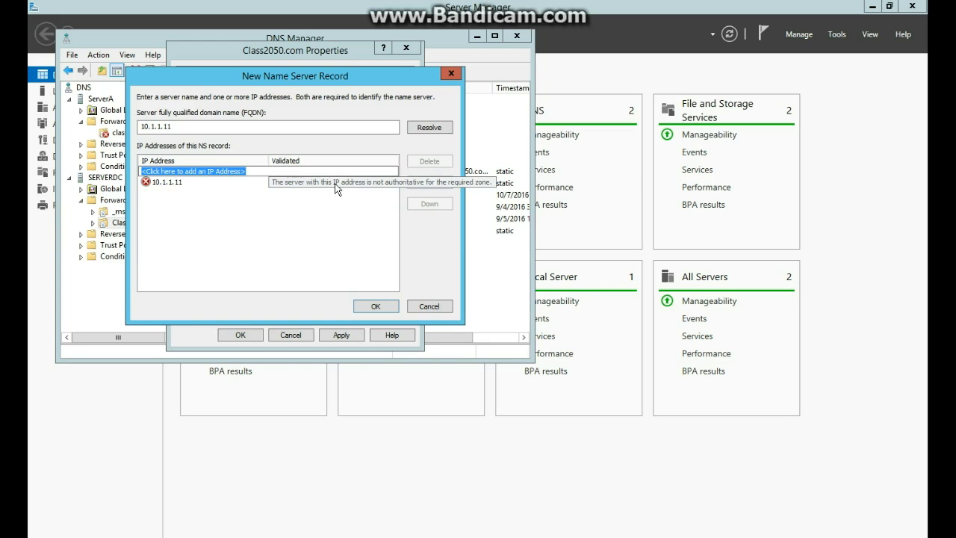
pyautogui.click(384, 307)
pyautogui.click(342, 334)
pyautogui.click(253, 334)
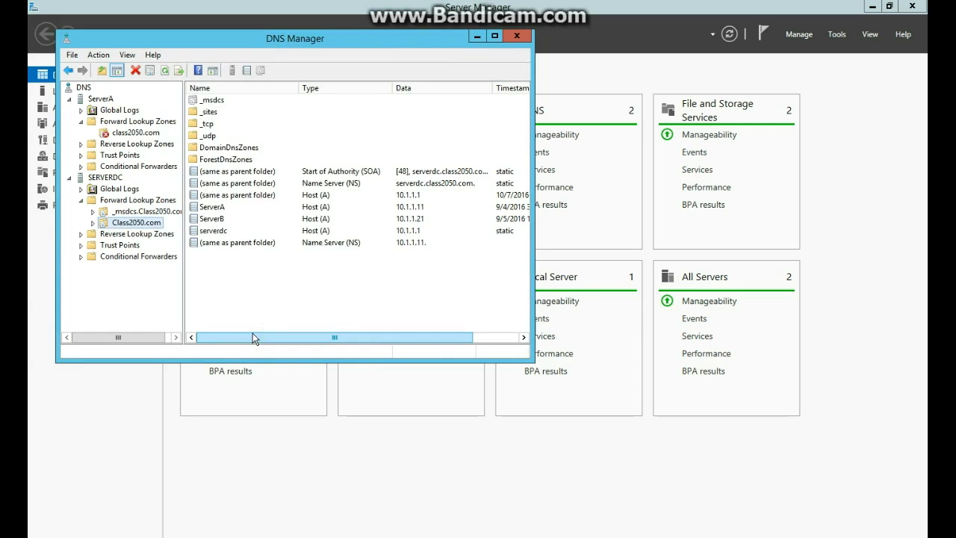
# - Check the class2050.com secondary zone on ServerA again
pyautogui.click(91, 103)
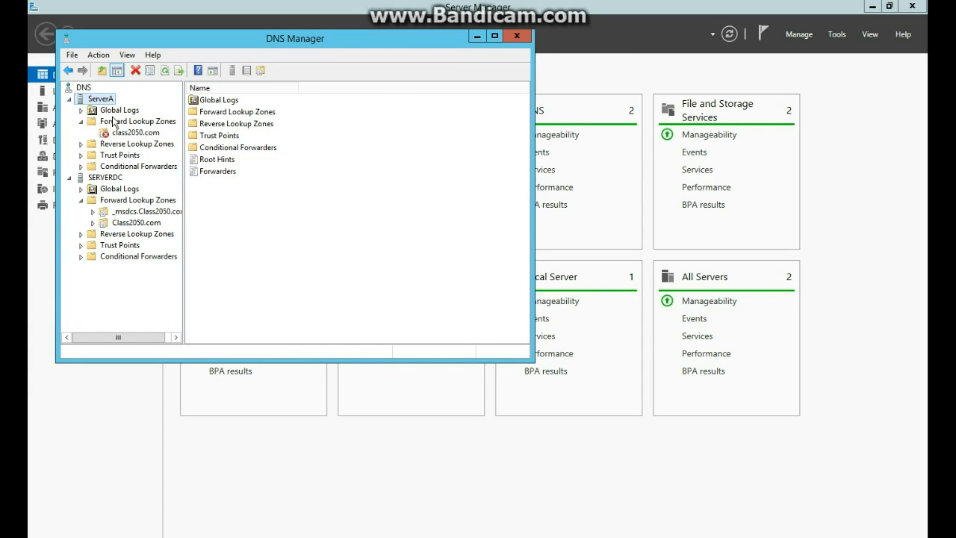
pyautogui.click(117, 134)
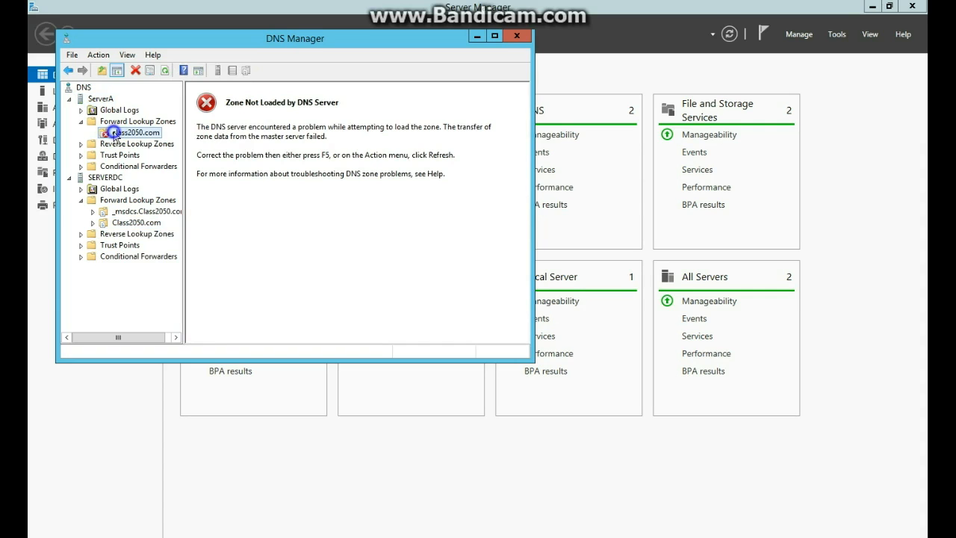
# - Request a zone transfer from the master for the class2050.com secondary zone on ServerA
pyautogui.rightClick(113, 134)
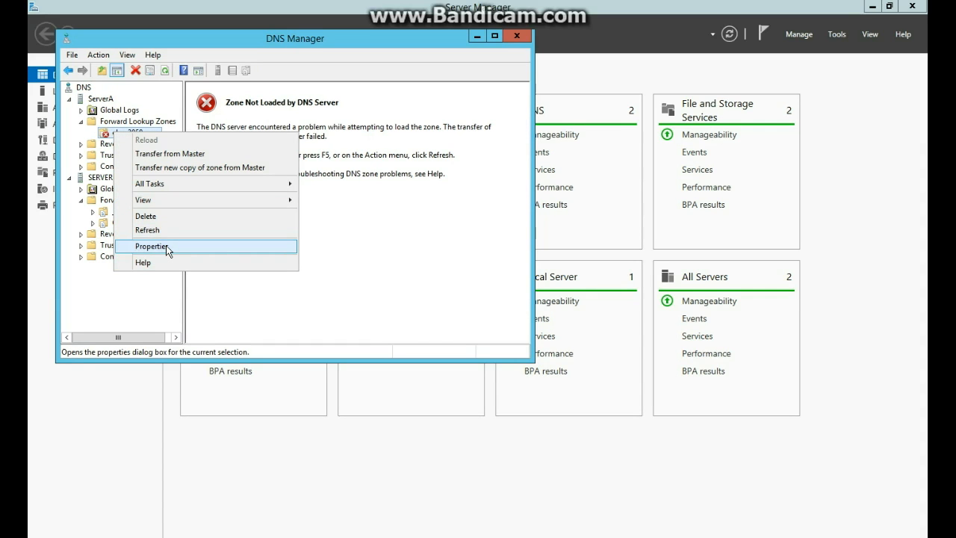
pyautogui.click(176, 154)
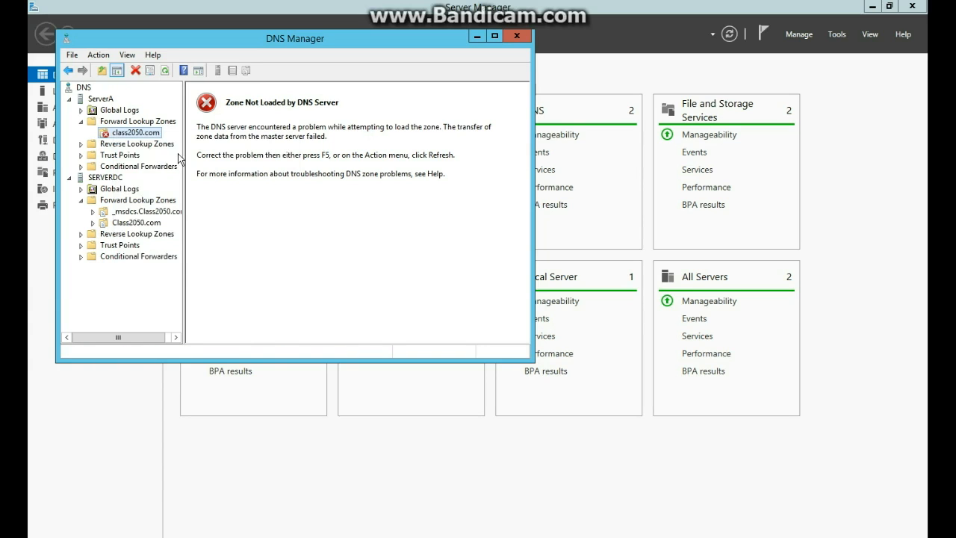
pyautogui.rightClick(144, 133)
pyautogui.click(131, 132)
# - Review the zone transfer and name server settings of SERVERDC's Class2050.com zone
pyautogui.click(117, 203)
pyautogui.rightClick(116, 222)
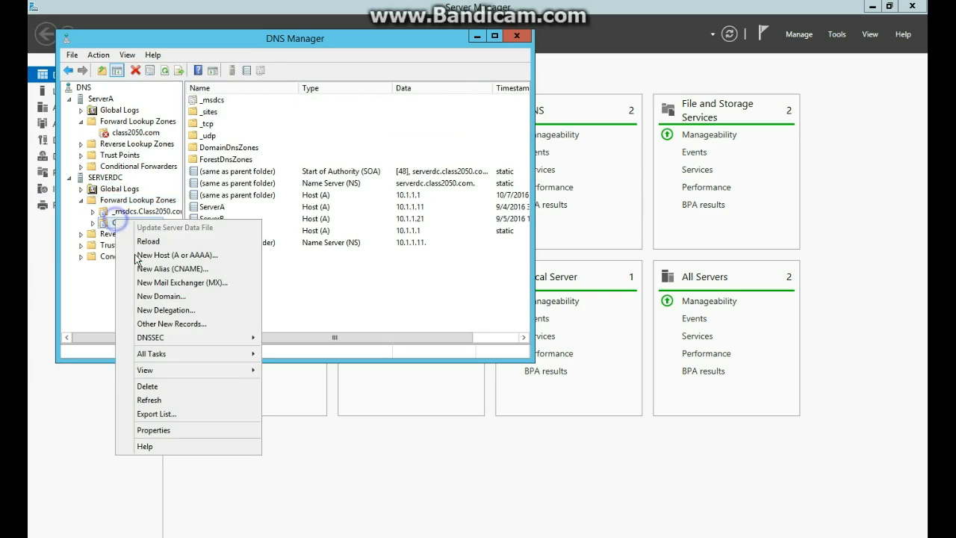
pyautogui.click(181, 428)
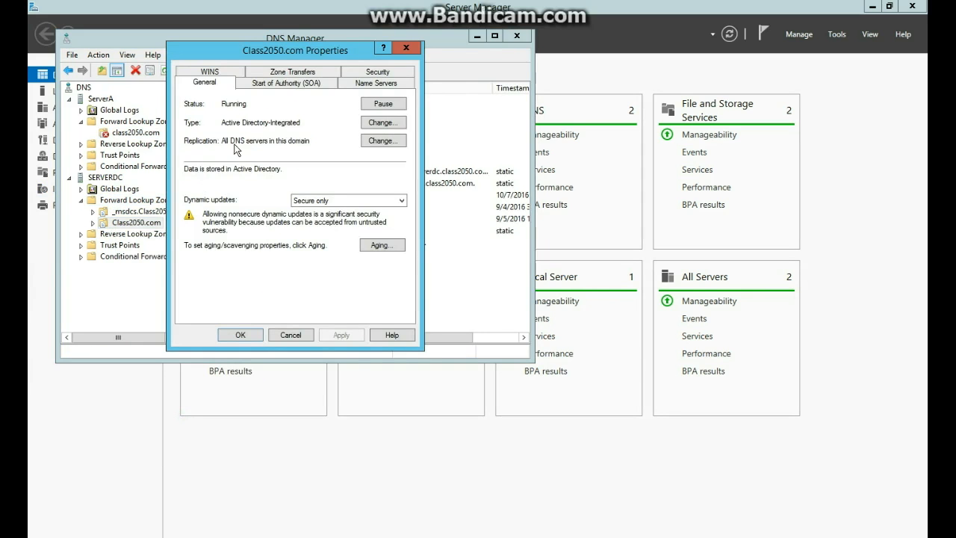
pyautogui.click(299, 84)
pyautogui.click(321, 72)
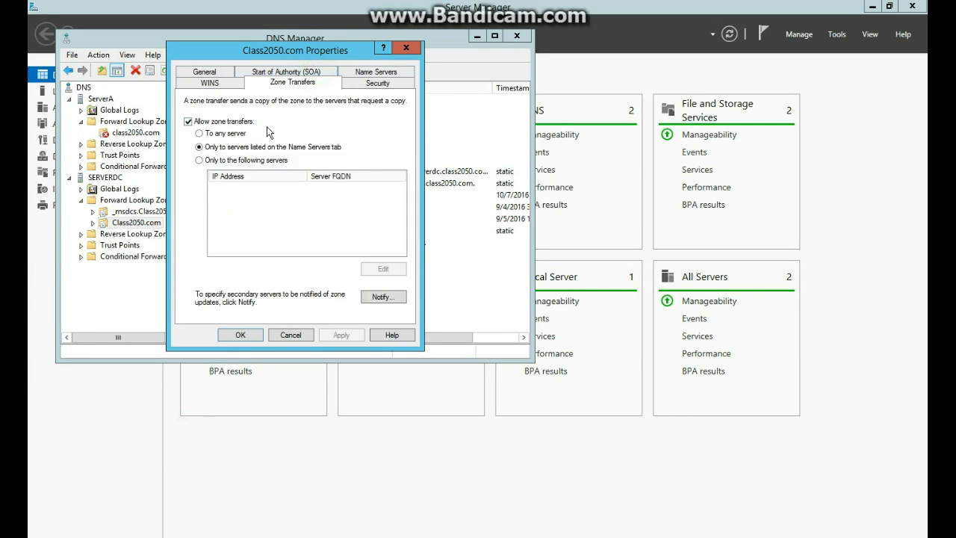
pyautogui.click(366, 73)
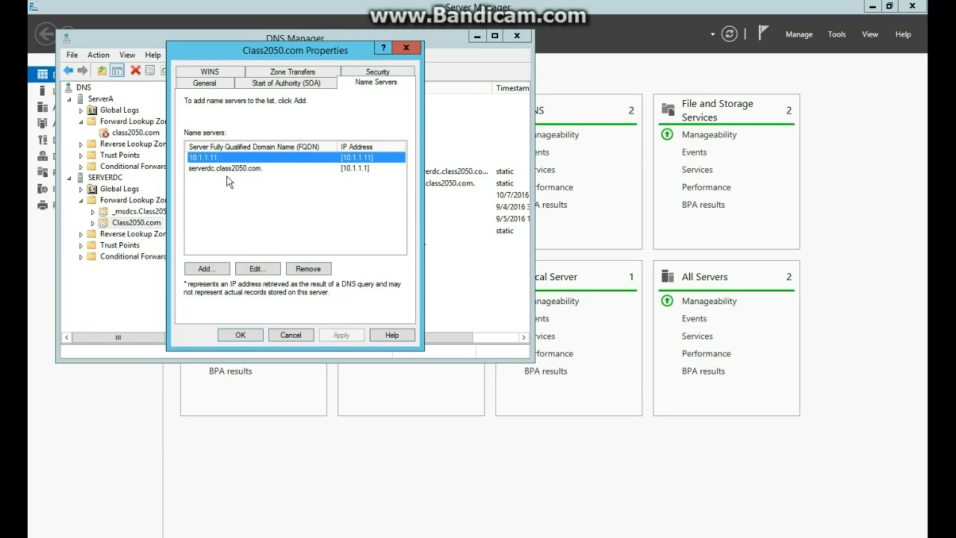
pyautogui.click(246, 334)
# - Refresh the DNS tree and expand class2050.com under ServerA's forward lookup zones to check its records
pyautogui.click(138, 133)
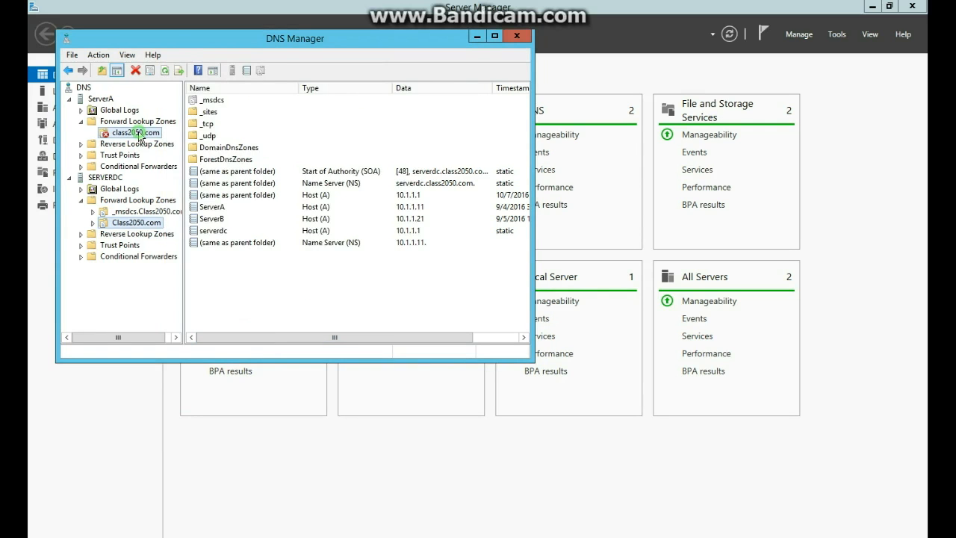
pyautogui.rightClick(137, 132)
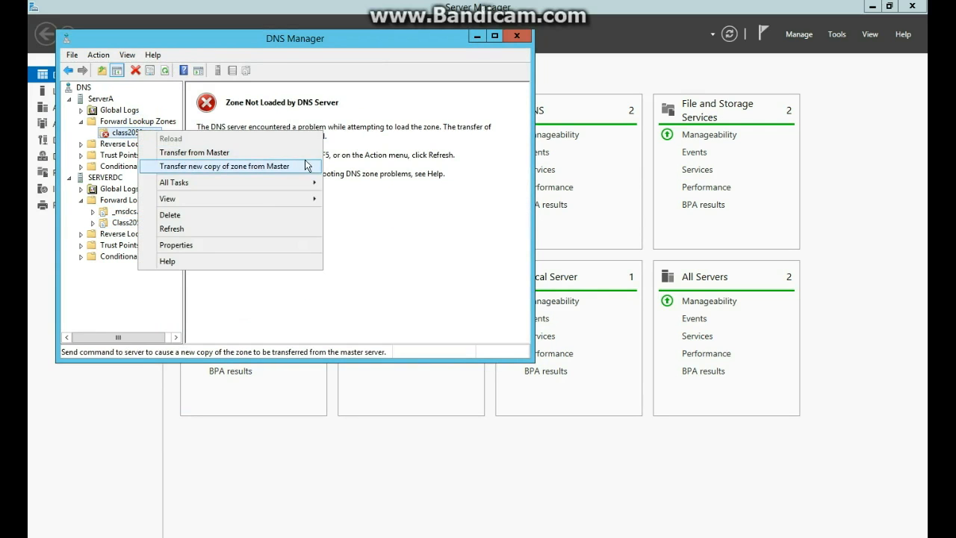
pyautogui.click(385, 142)
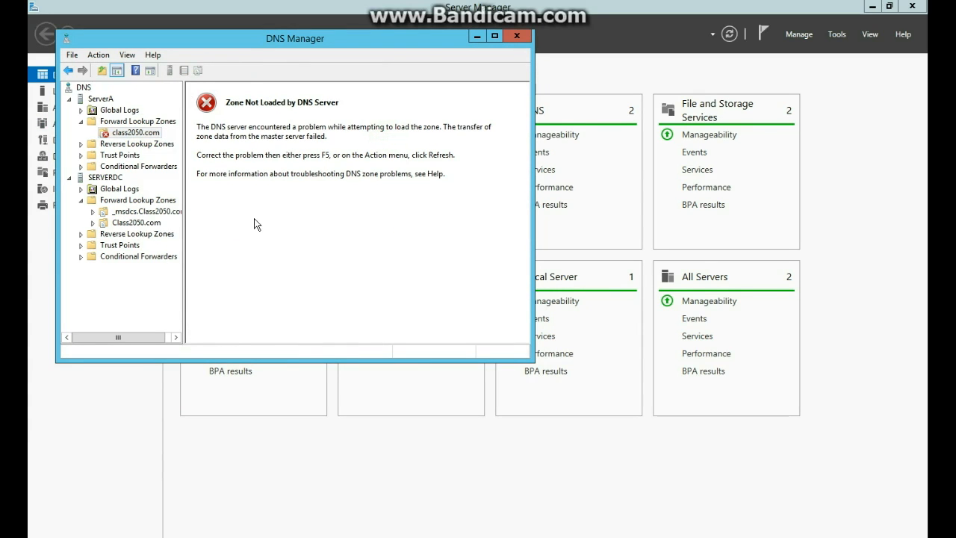
pyautogui.click(83, 89)
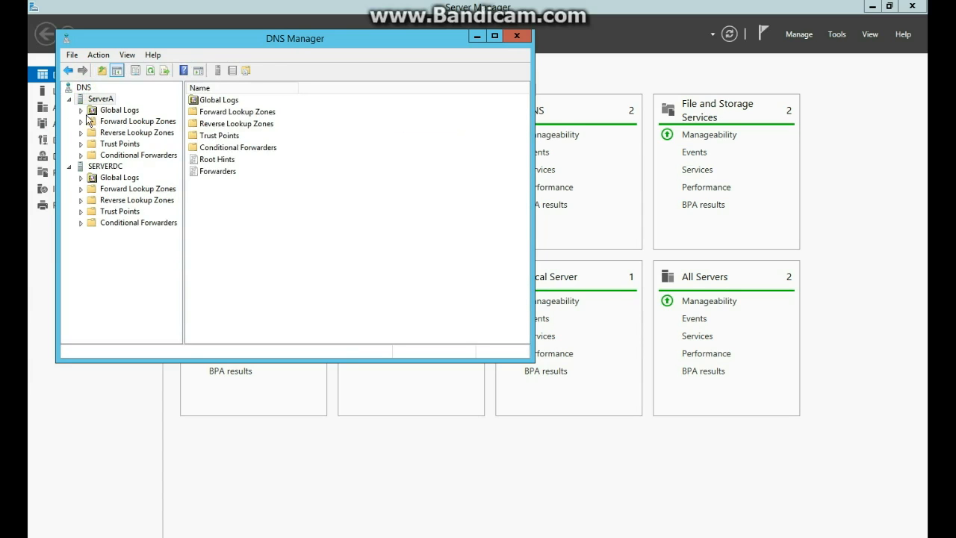
pyautogui.doubleClick(91, 119)
pyautogui.click(119, 132)
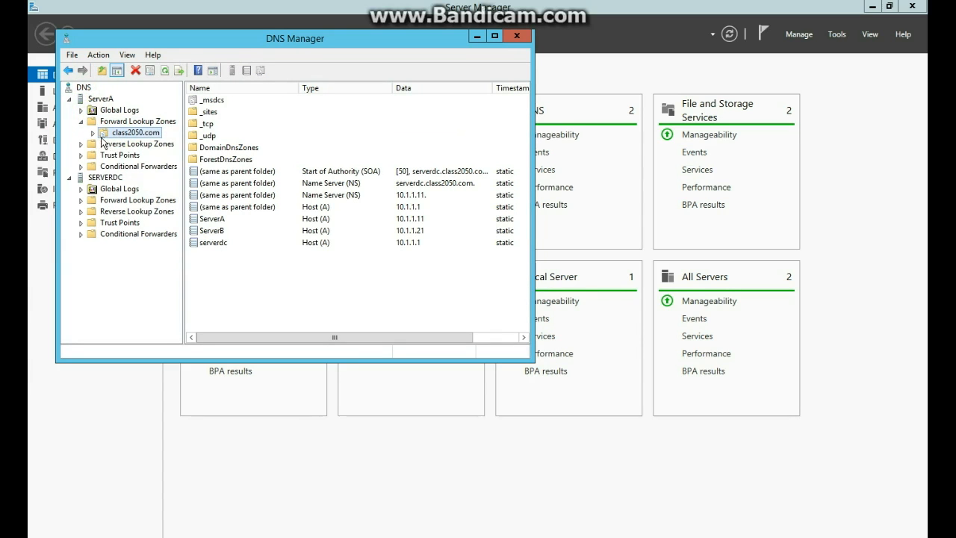
pyautogui.click(93, 133)
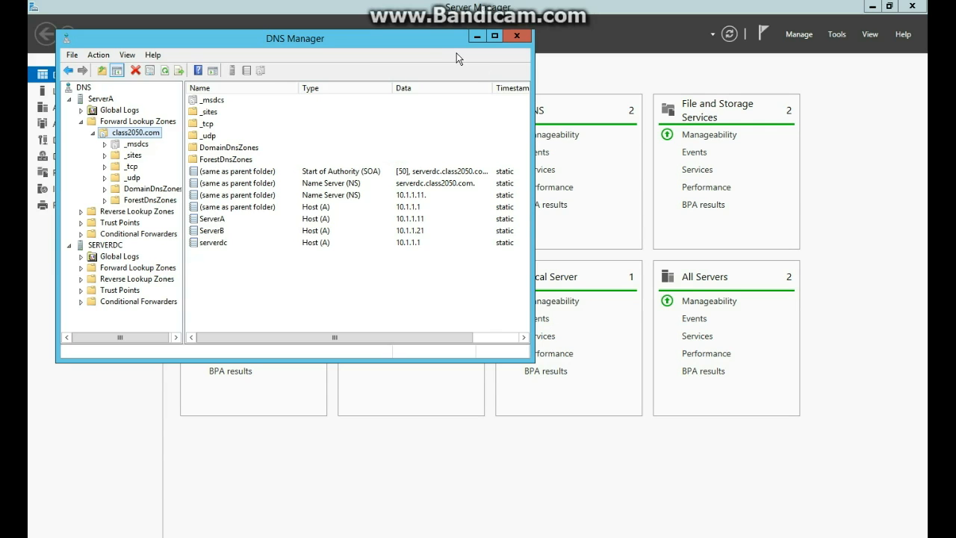
pyautogui.click(473, 37)
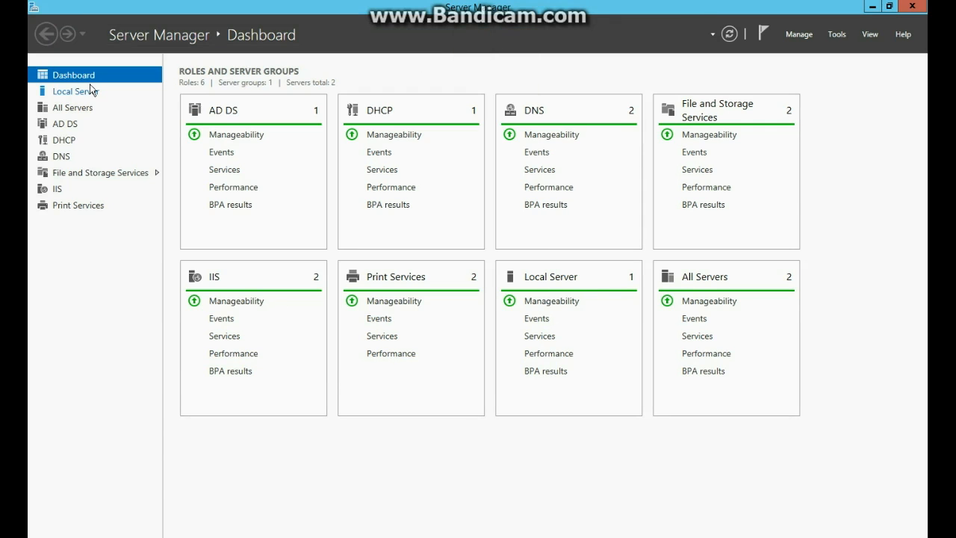
pyautogui.click(830, 38)
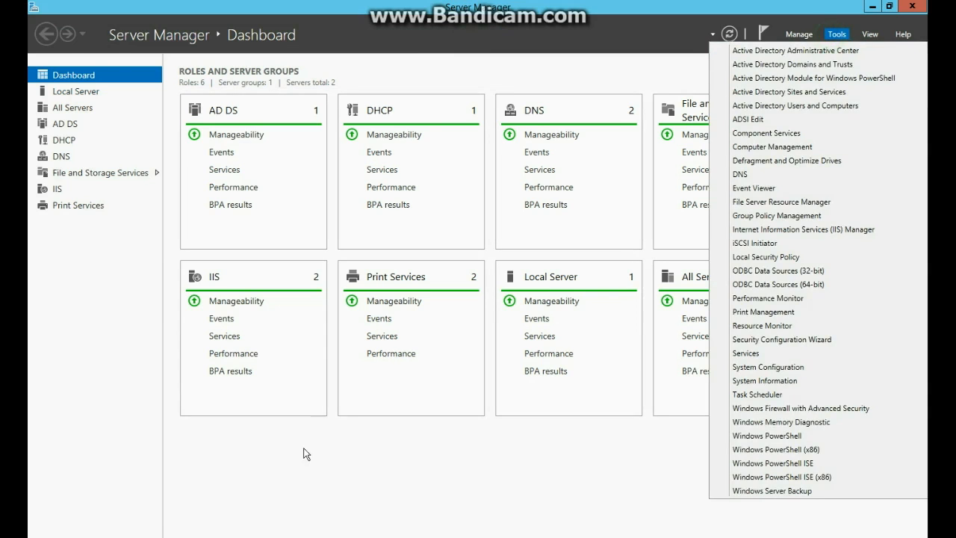
pyautogui.click(258, 534)
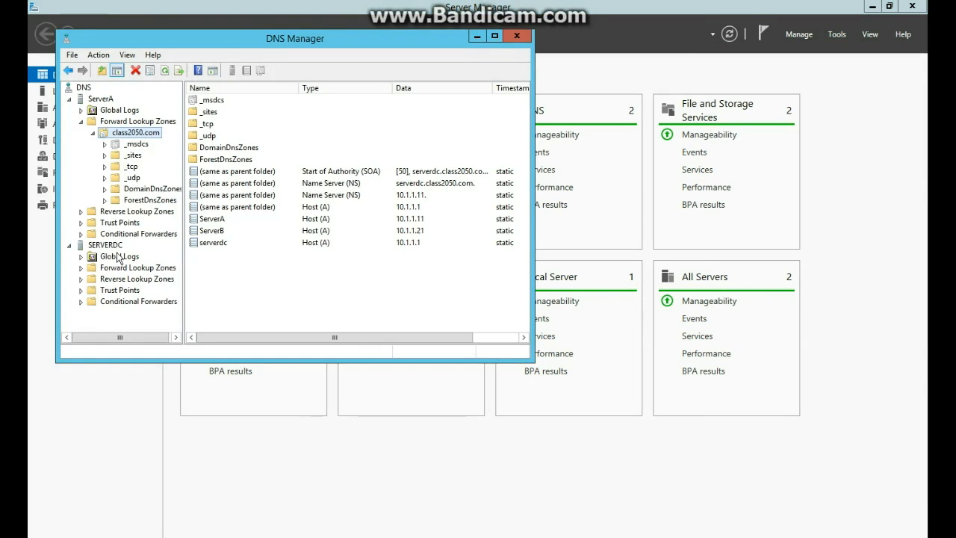
# - Collapse both server trees and connect the DNS console to ServerB
pyautogui.click(68, 98)
pyautogui.click(70, 109)
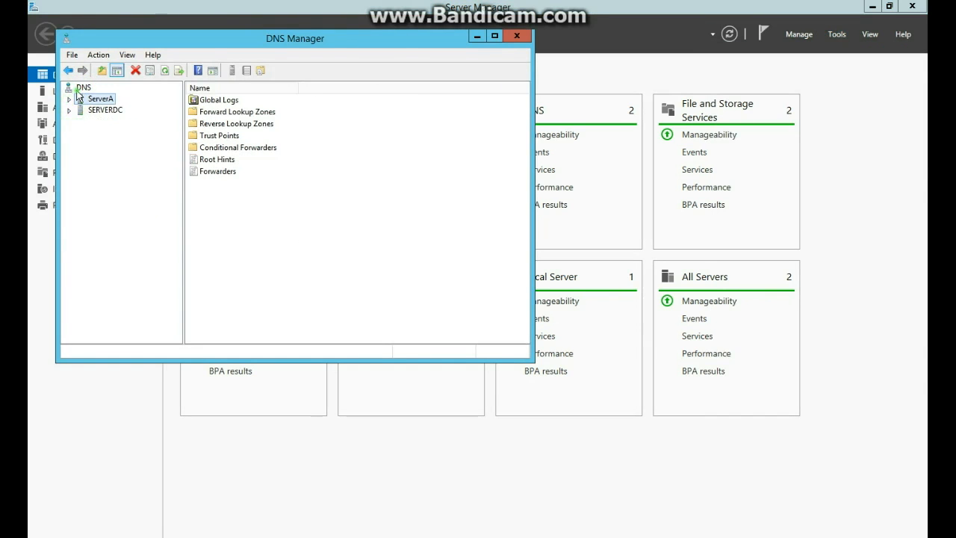
pyautogui.rightClick(82, 88)
pyautogui.click(139, 98)
pyautogui.click(196, 186)
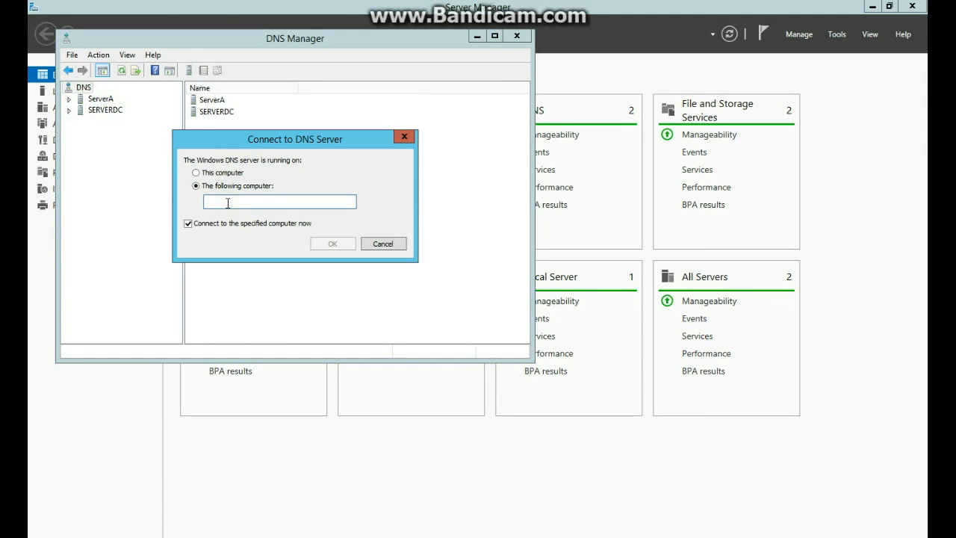
pyautogui.click(228, 203)
pyautogui.write('ServerB')
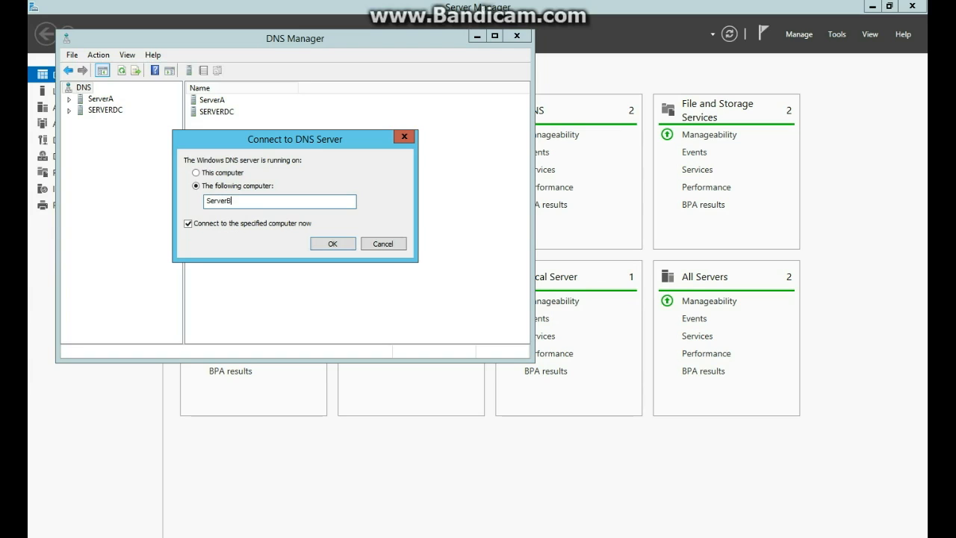
pyautogui.click(333, 244)
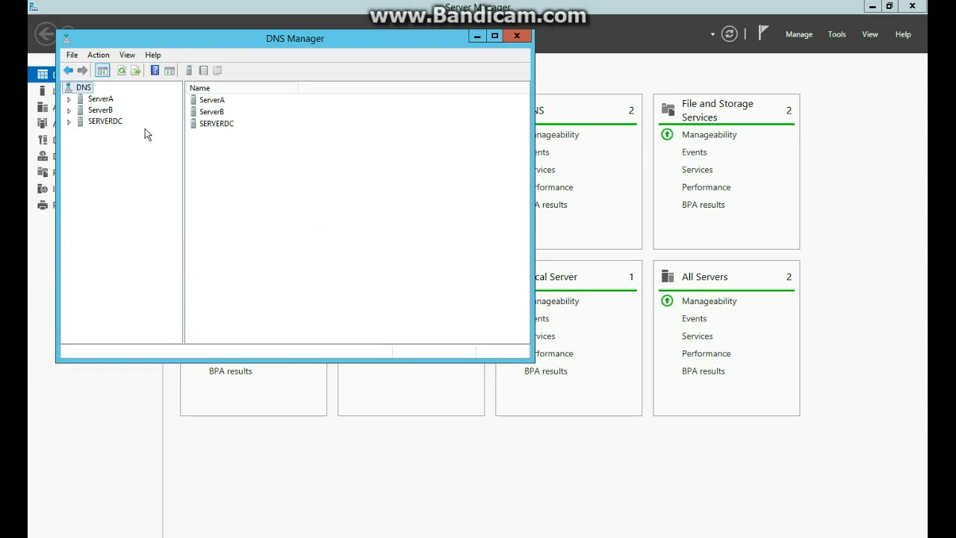
# - Start a new zone under ServerB's forward lookup zones with primary zone as its type
pyautogui.doubleClick(75, 110)
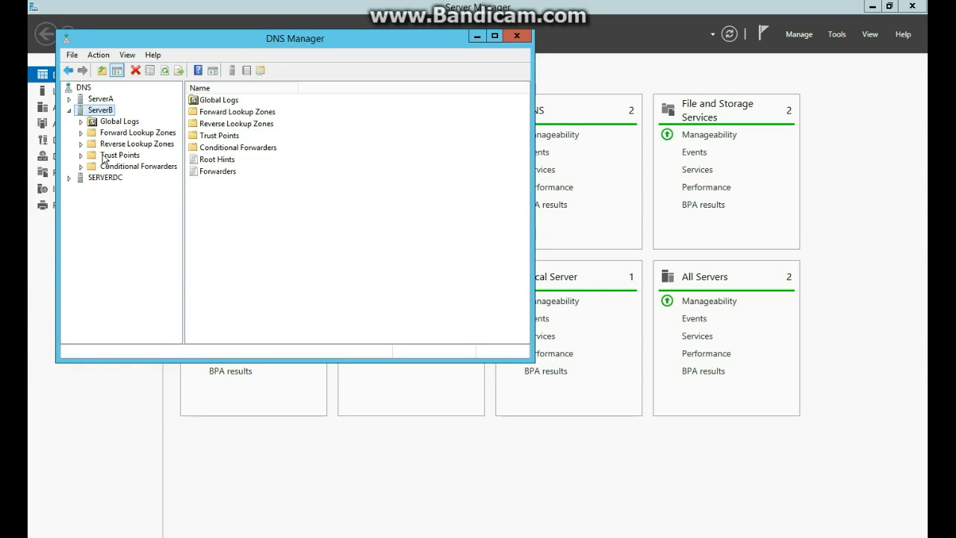
pyautogui.click(105, 133)
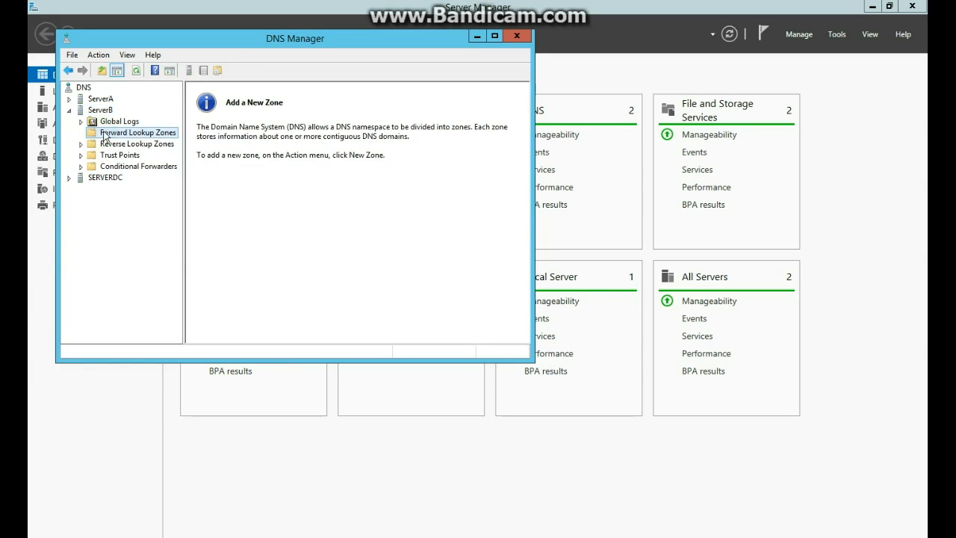
pyautogui.rightClick(105, 132)
pyautogui.click(124, 139)
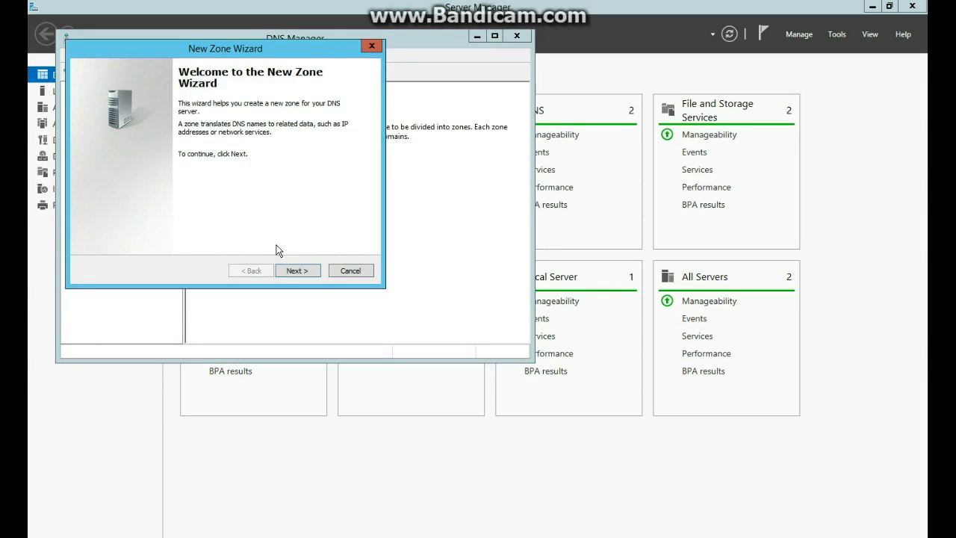
pyautogui.click(292, 270)
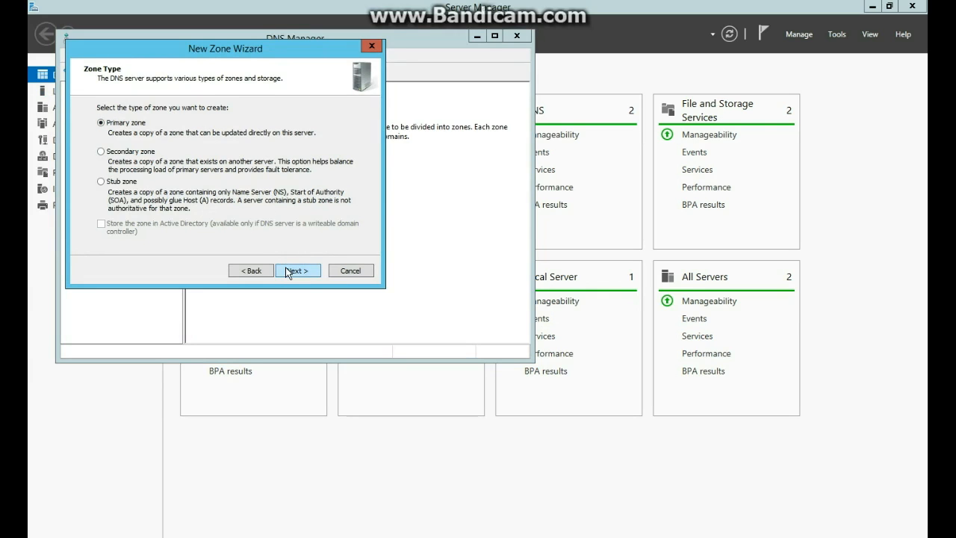
pyautogui.click(288, 270)
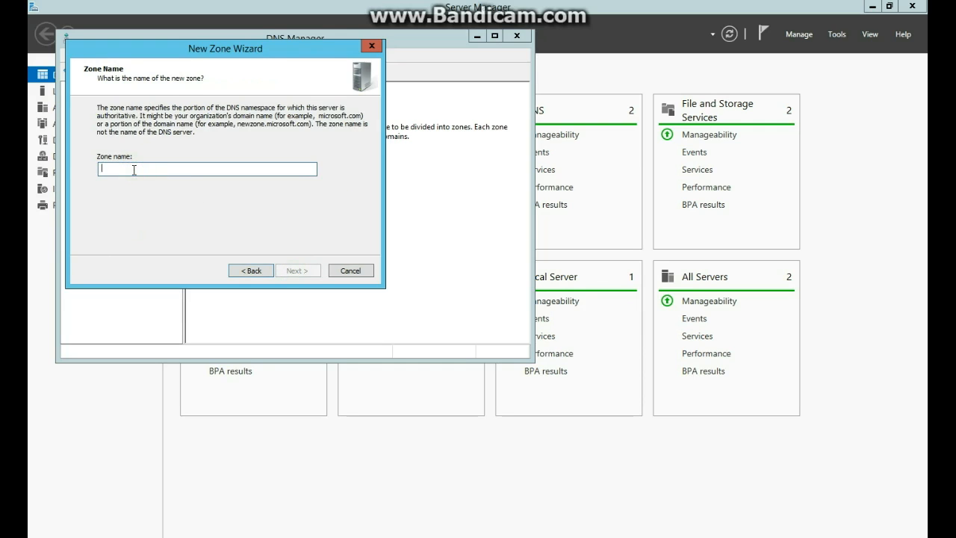
# - Name the new zone student.class2050.com
pyautogui.write('student.class205')
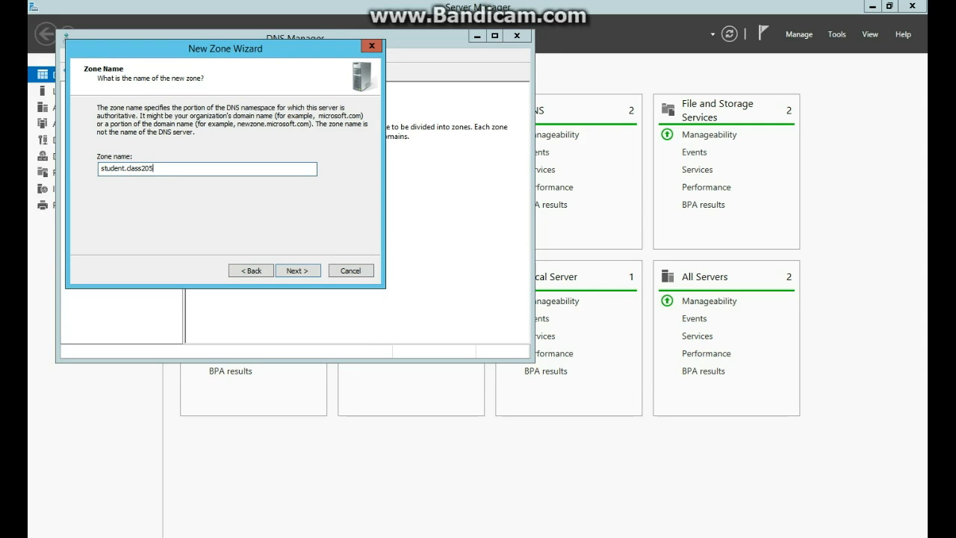
pyautogui.write('0.cin')
pyautogui.press('BackSpace')
pyautogui.press('BackSpace')
pyautogui.write('om')
pyautogui.click(297, 272)
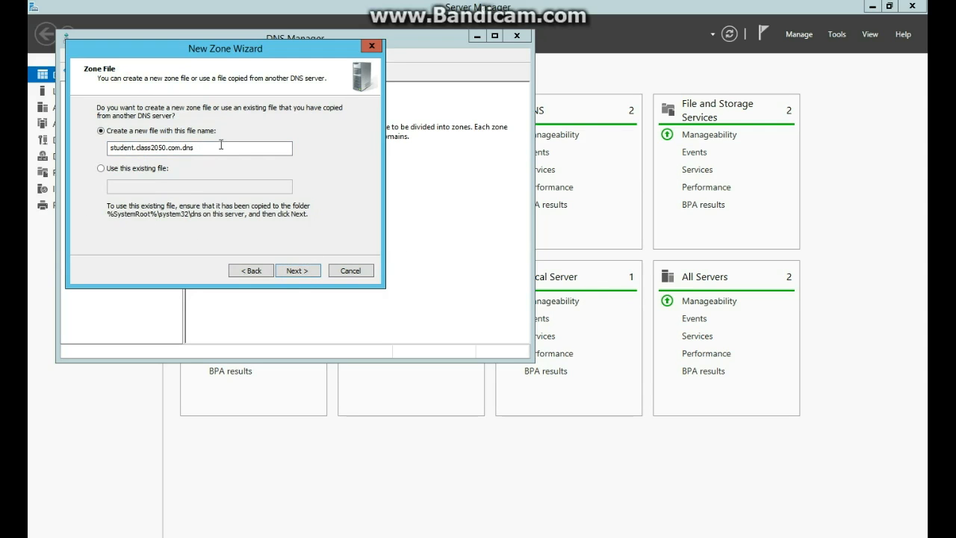
# - Keep the new zone file name student.class2050.com.dns, disallow dynamic updates, and finish creating the zone
pyautogui.moveTo(117, 148)
pyautogui.mouseDown()
pyautogui.moveTo(208, 152)
pyautogui.moveTo(107, 153)
pyautogui.mouseUp()
pyautogui.click(182, 151)
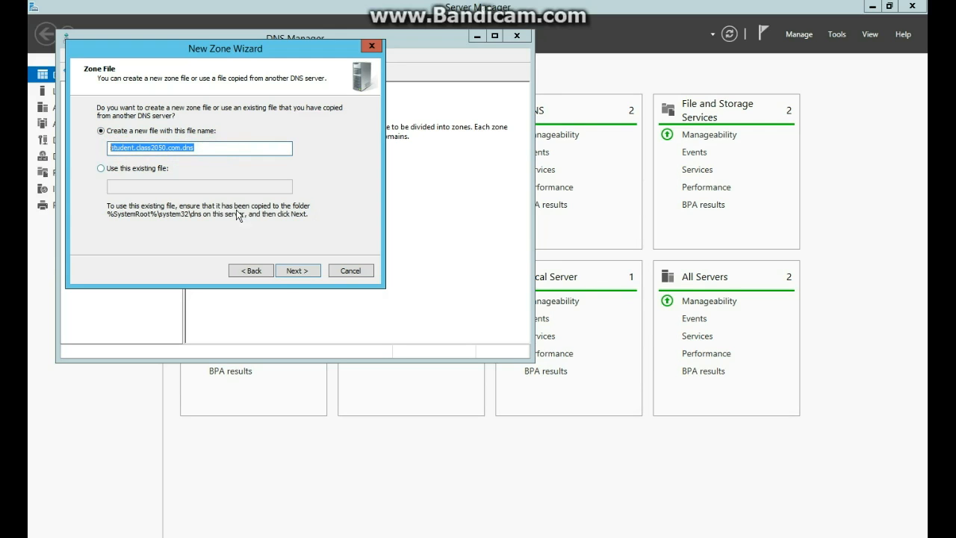
pyautogui.click(296, 270)
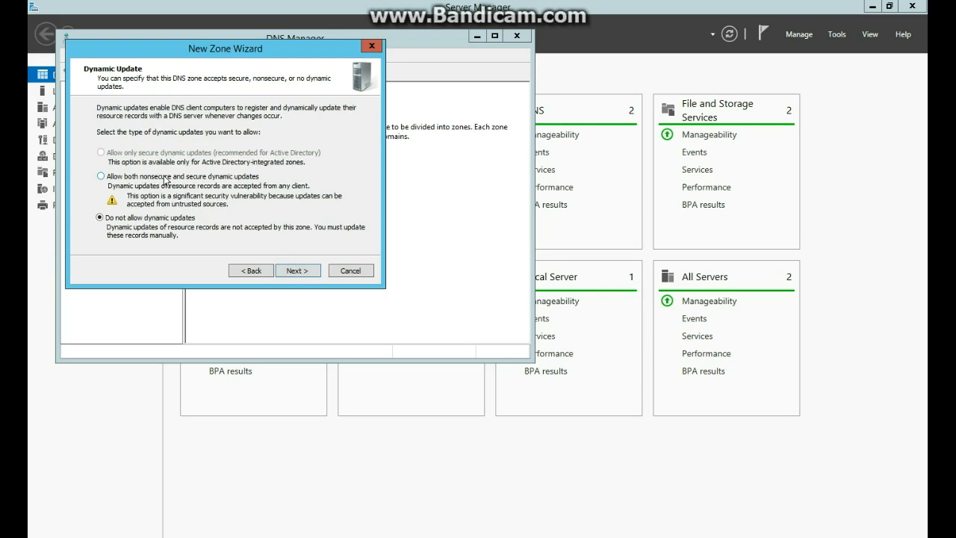
pyautogui.click(291, 271)
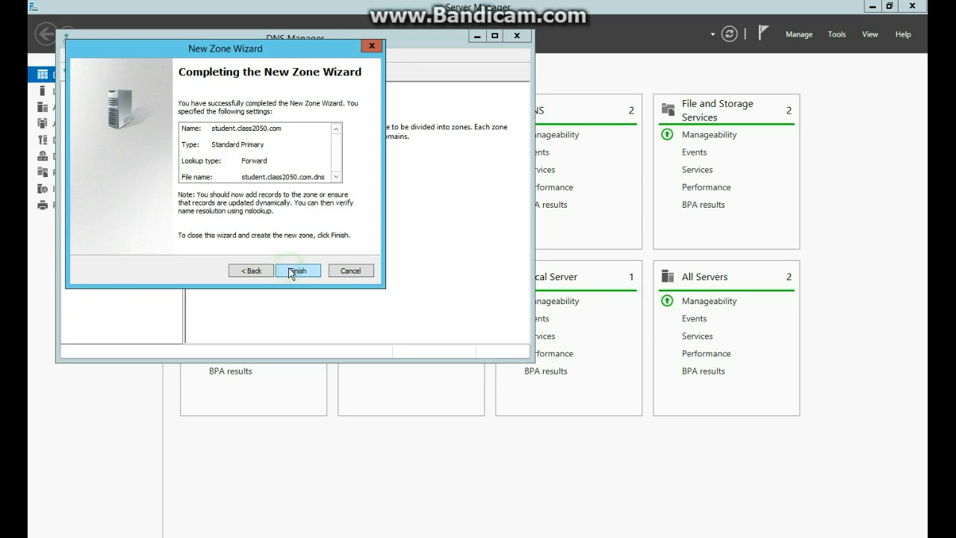
pyautogui.click(291, 271)
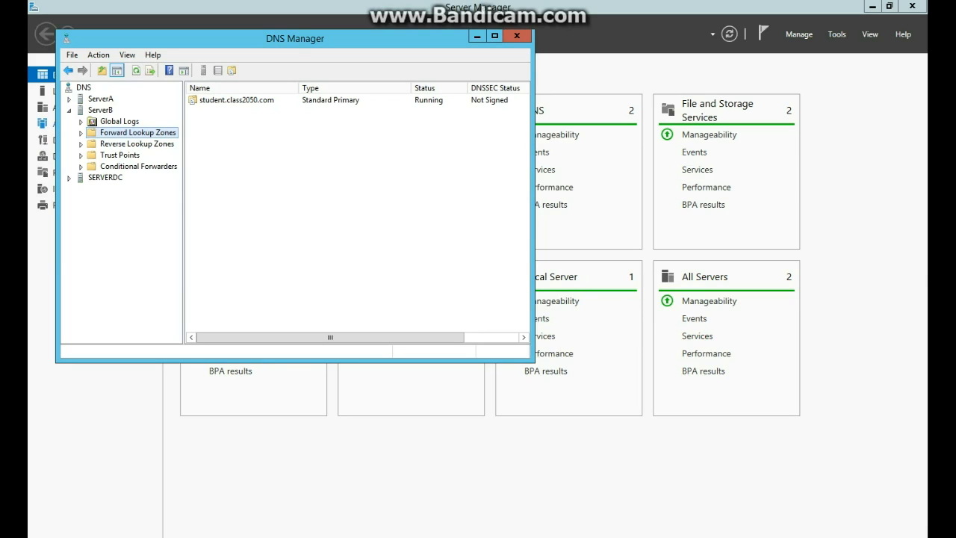
# - Start a new delegation in SERVERDC's Class2050.com forward lookup zone and set the delegated domain to student
pyautogui.click(69, 178)
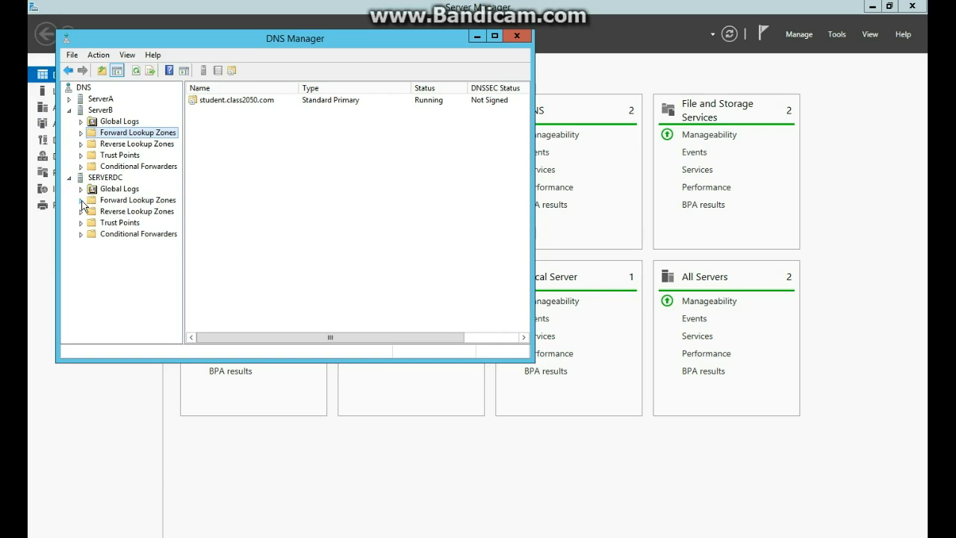
pyautogui.click(81, 201)
pyautogui.click(120, 224)
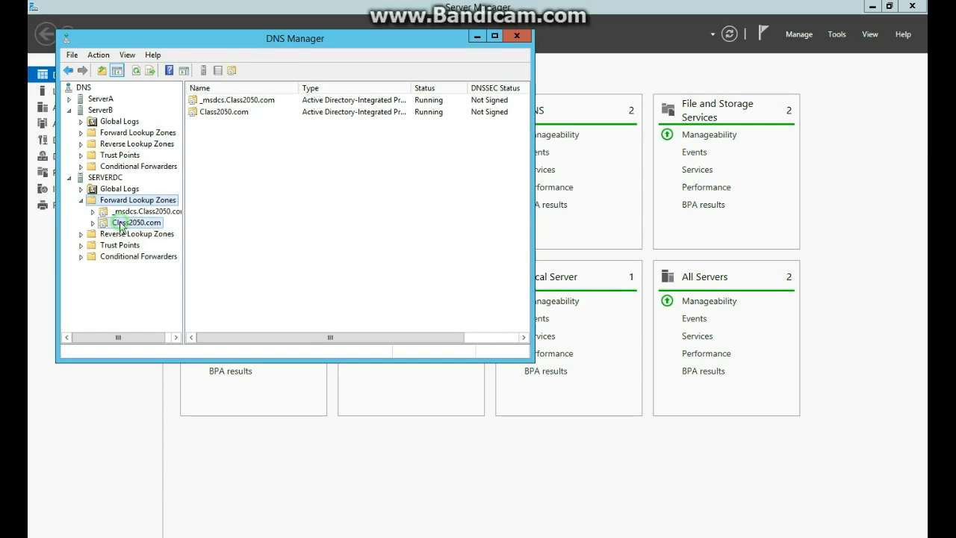
pyautogui.rightClick(120, 224)
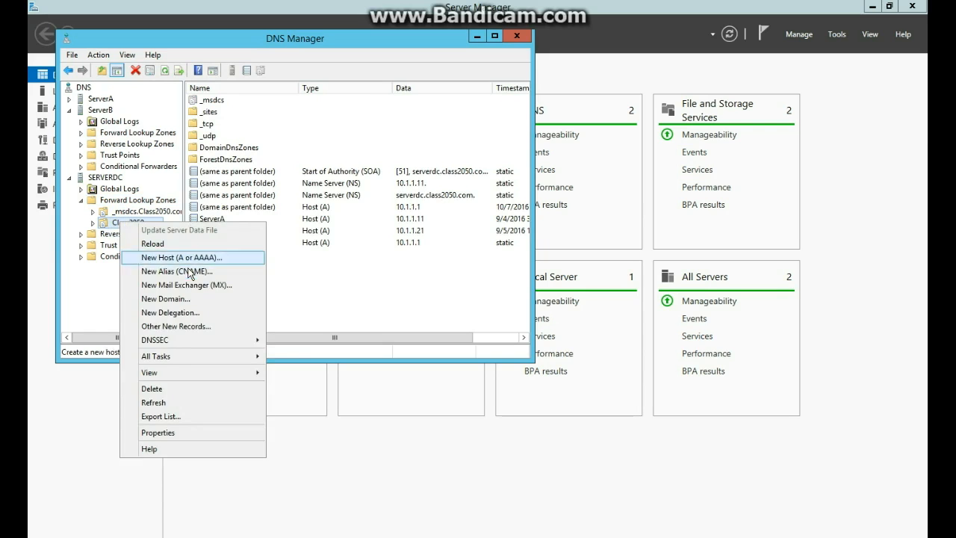
pyautogui.click(193, 312)
pyautogui.click(287, 273)
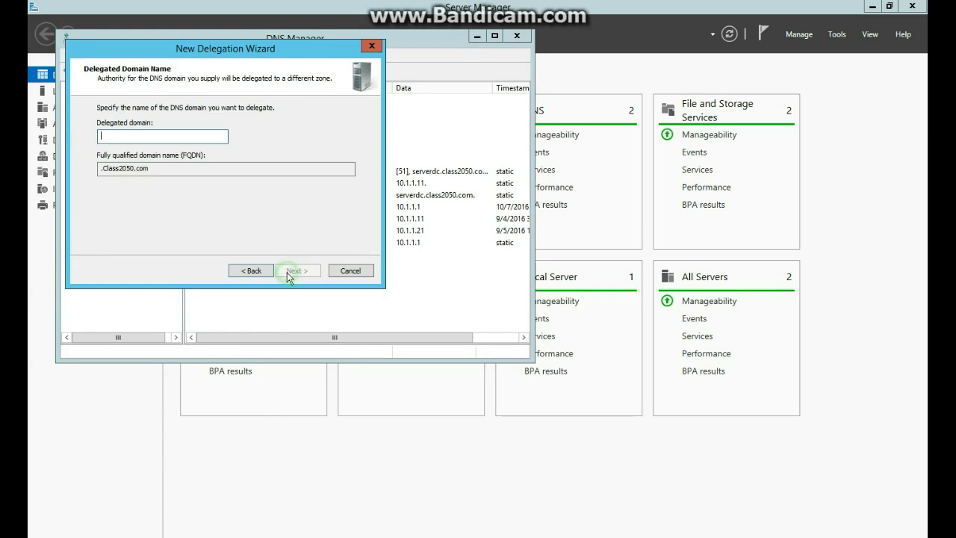
pyautogui.click(124, 136)
pyautogui.write('student')
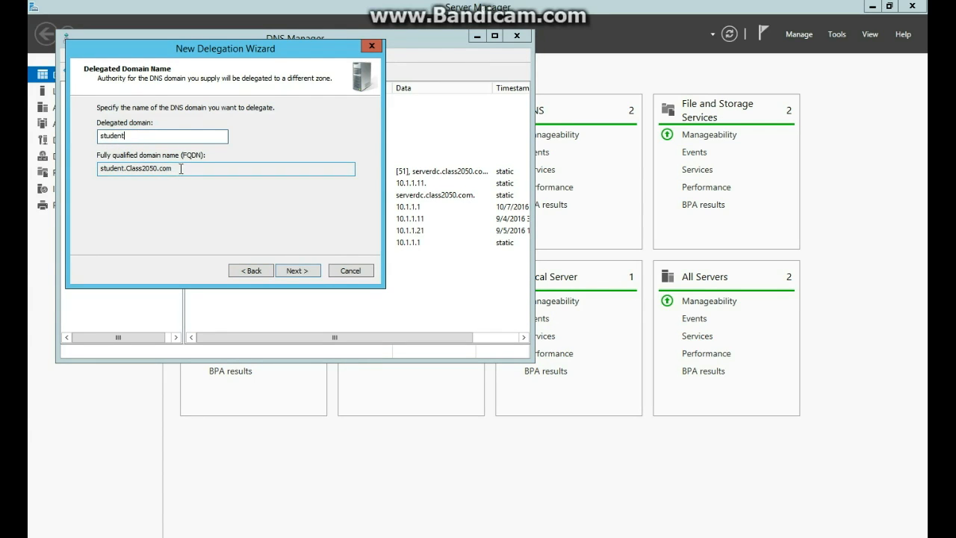
pyautogui.moveTo(179, 169); pyautogui.dragTo(93, 171)
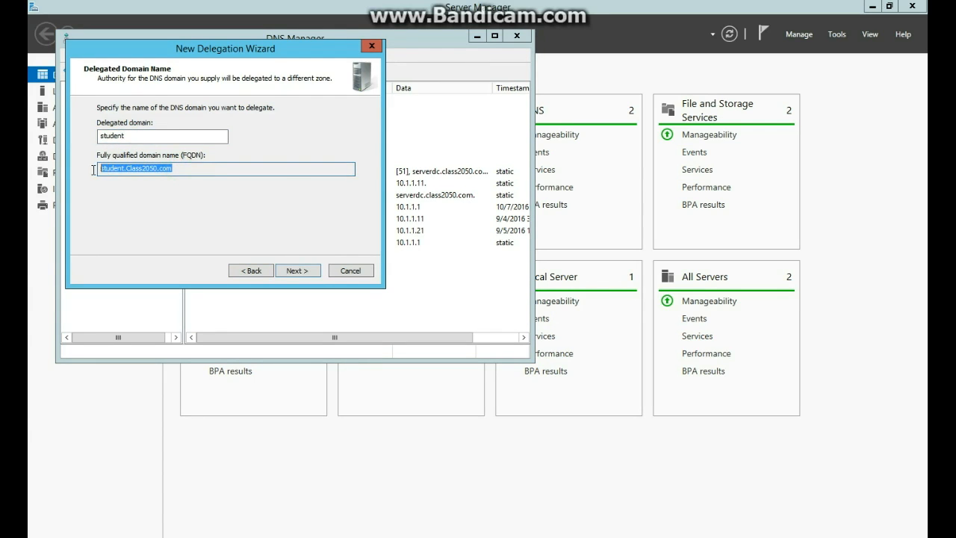
pyautogui.click(286, 266)
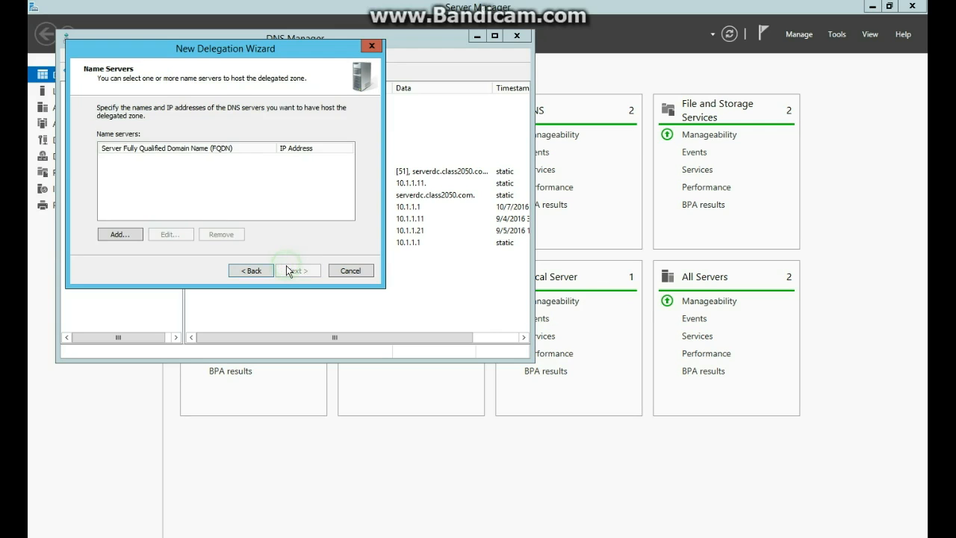
# - Add serverB as the delegation's name server, resolve its name to an IP address, and finish creating the delegation
pyautogui.click(134, 235)
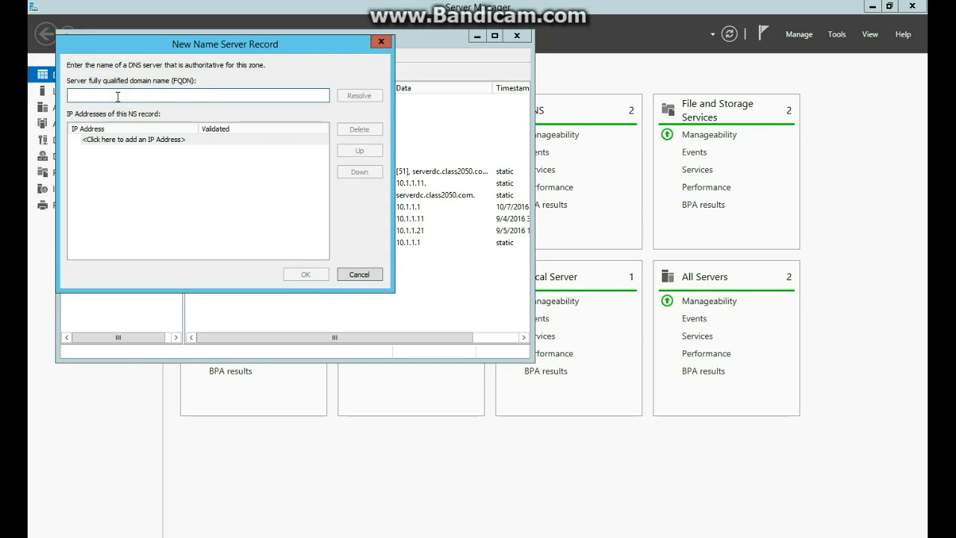
pyautogui.write('se')
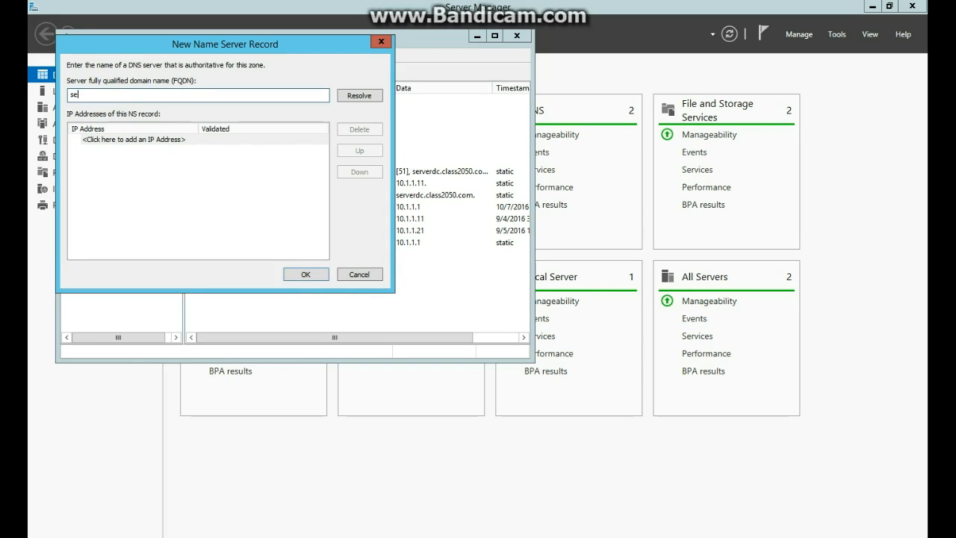
pyautogui.write('rverB')
pyautogui.click(352, 95)
pyautogui.click(154, 152)
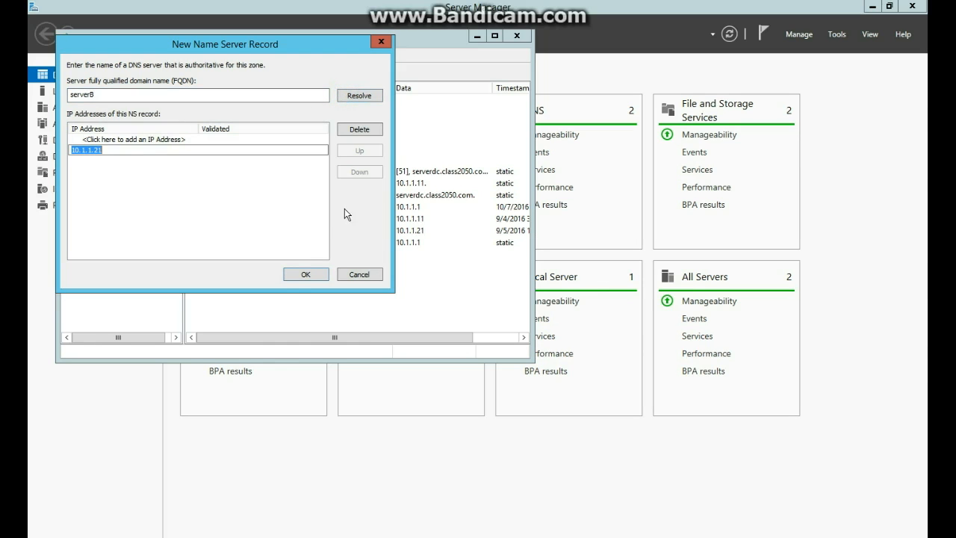
pyautogui.click(301, 274)
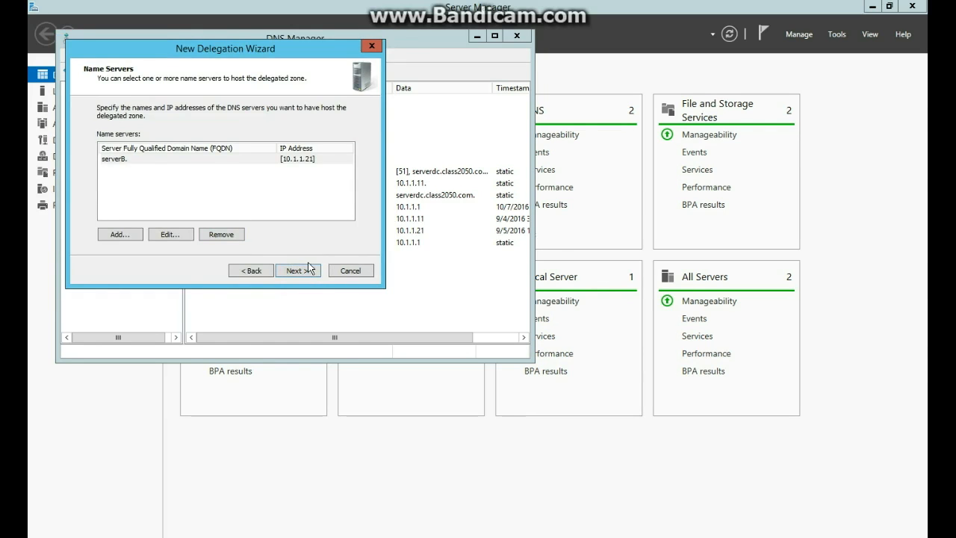
pyautogui.click(308, 267)
pyautogui.click(307, 269)
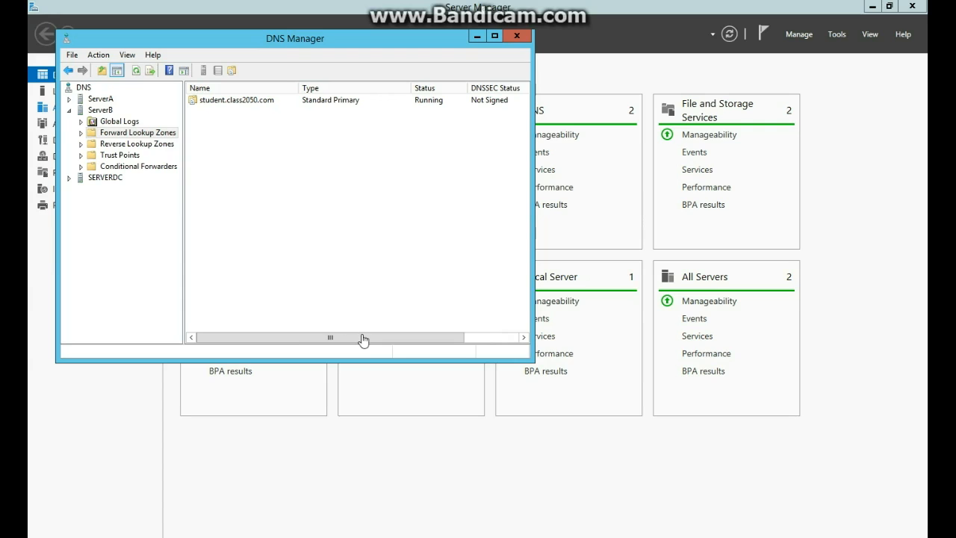
# - Start a new zone under ServerB's forward lookup zones with stub zone as its type
pyautogui.click(72, 109)
pyautogui.click(73, 109)
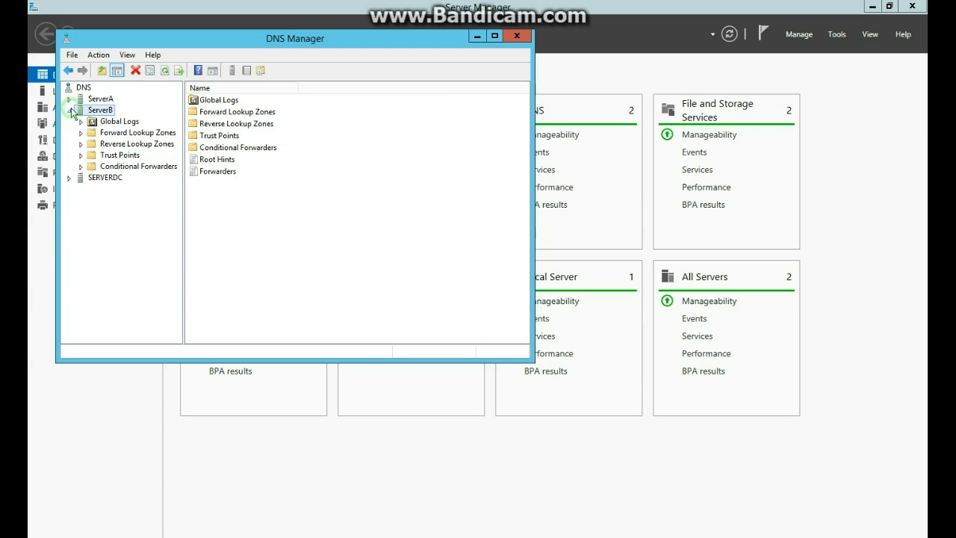
pyautogui.rightClick(112, 135)
pyautogui.click(129, 144)
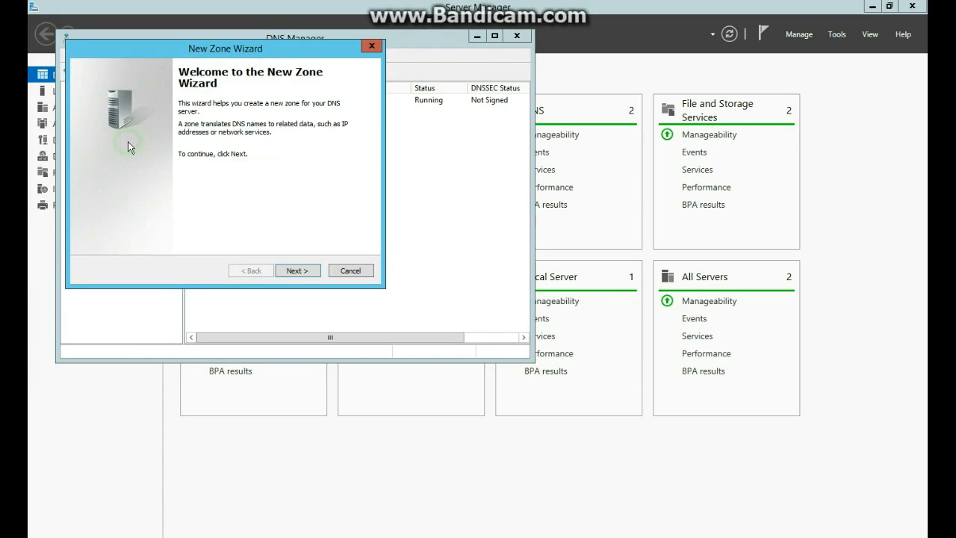
pyautogui.click(288, 271)
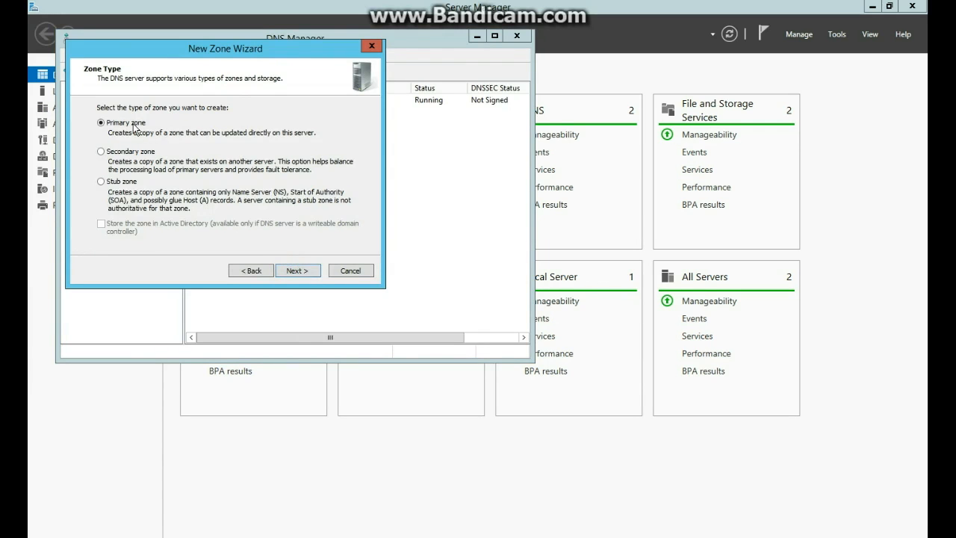
pyautogui.click(100, 181)
pyautogui.click(283, 268)
# - Name the stub zone class2050.com and keep the new zone file name class2050.com.dns
pyautogui.click(142, 168)
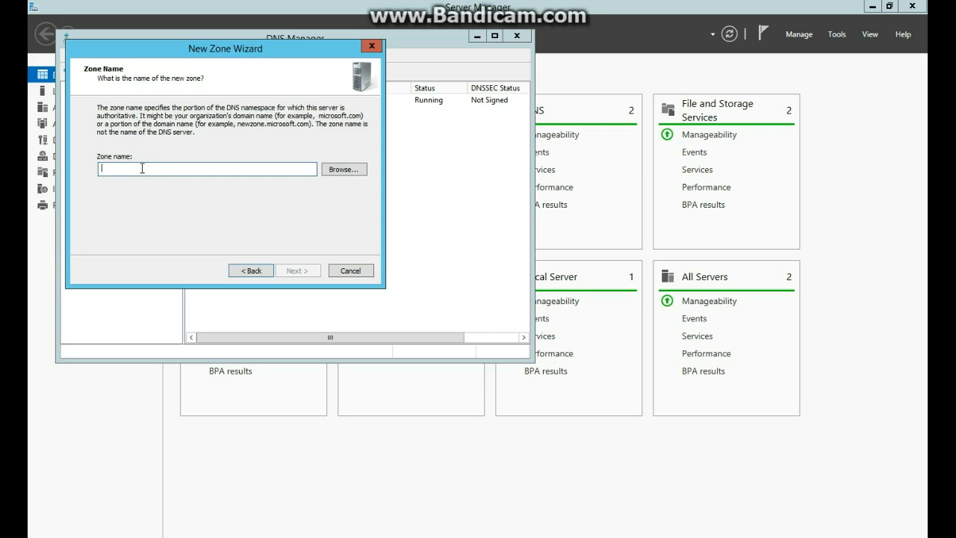
pyautogui.write('cl')
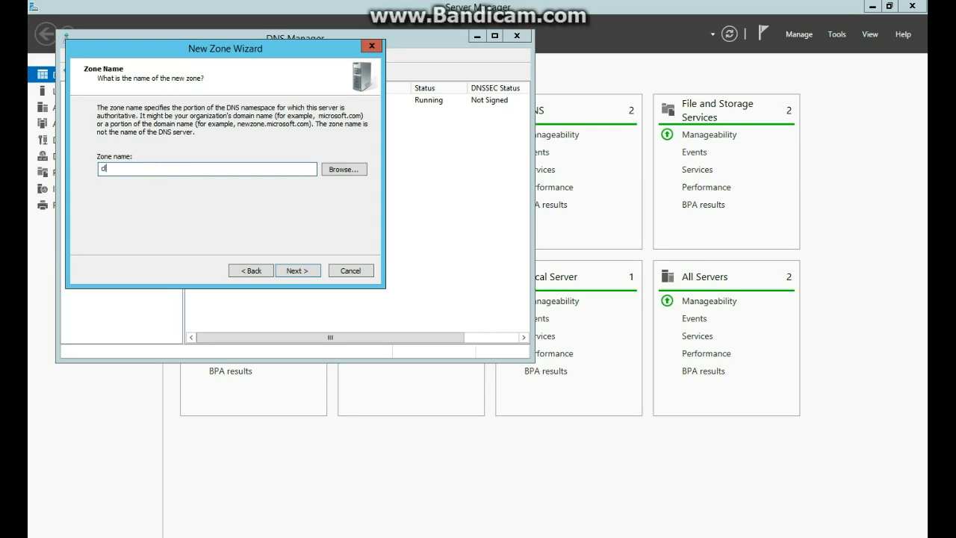
pyautogui.write('ass2050.com')
pyautogui.press('Return')
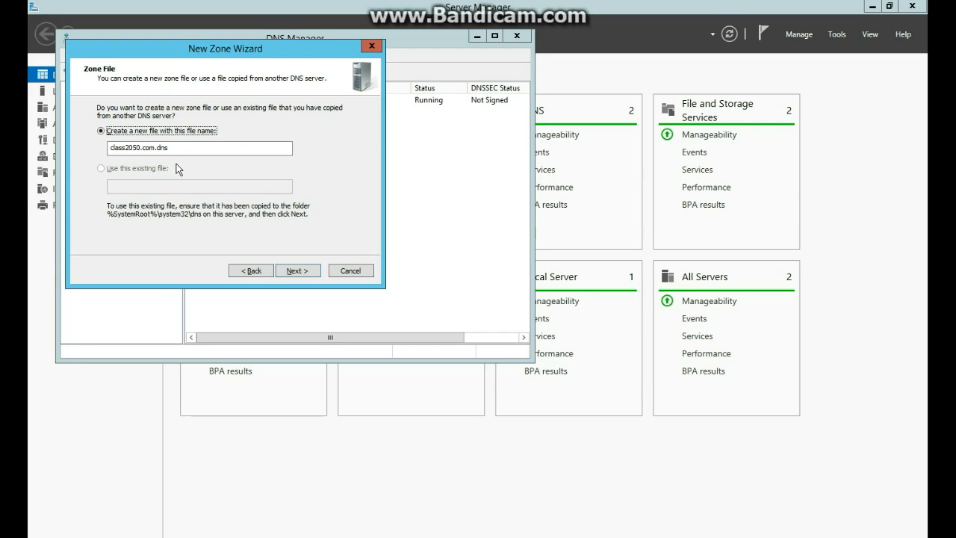
pyautogui.press('Return')
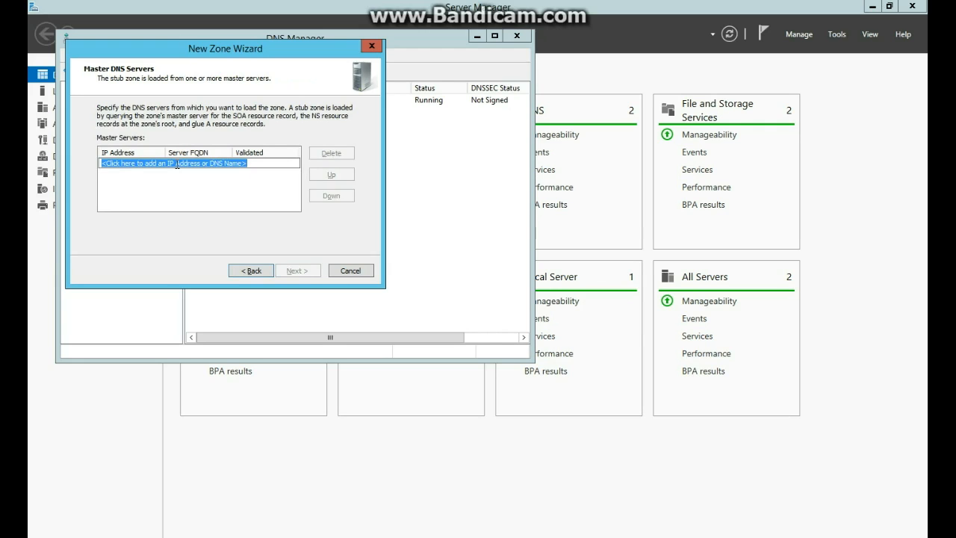
# - Add 10.1.1.1 as the stub zone's master DNS server and finish creating the zone
pyautogui.click(177, 163)
pyautogui.write('10.1.1.1')
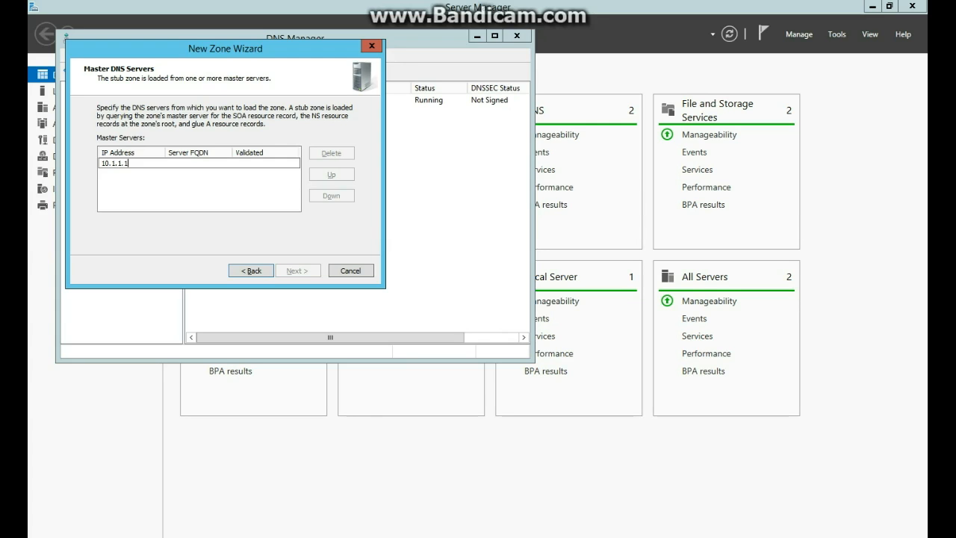
pyautogui.press('Return')
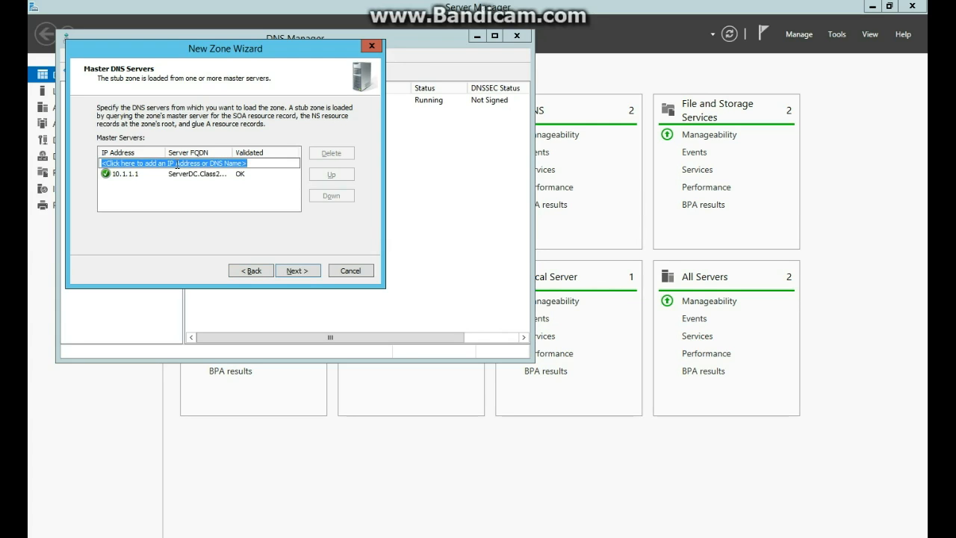
pyautogui.click(298, 272)
pyautogui.click(298, 272)
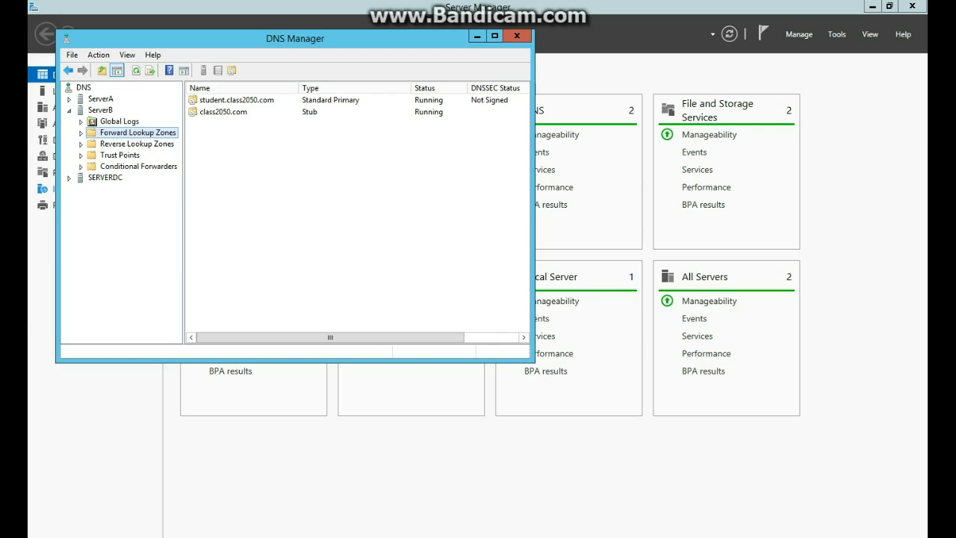
pyautogui.click(281, 144)
pyautogui.click(251, 118)
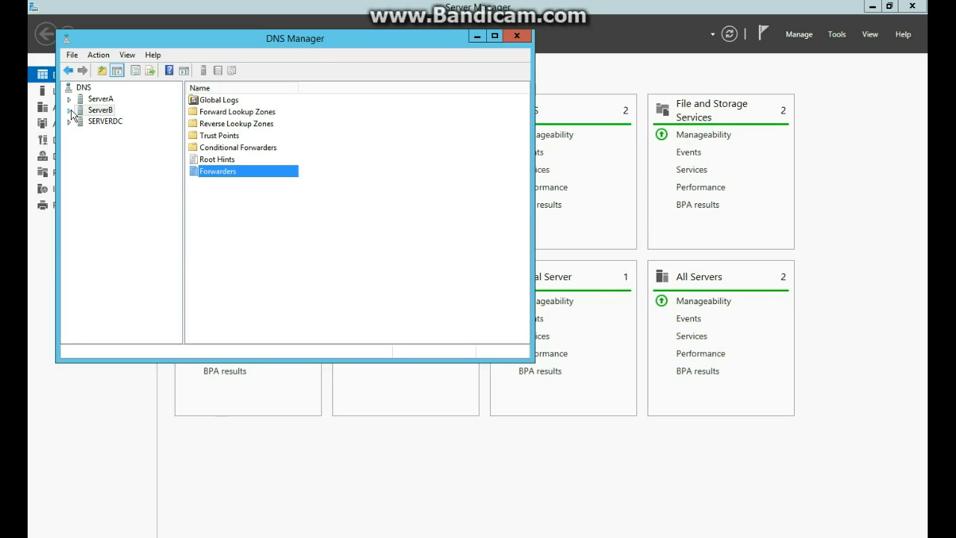
# - Add 10.1.1.11 as a forwarder in ServerB's properties and save the server settings
pyautogui.rightClick(96, 110)
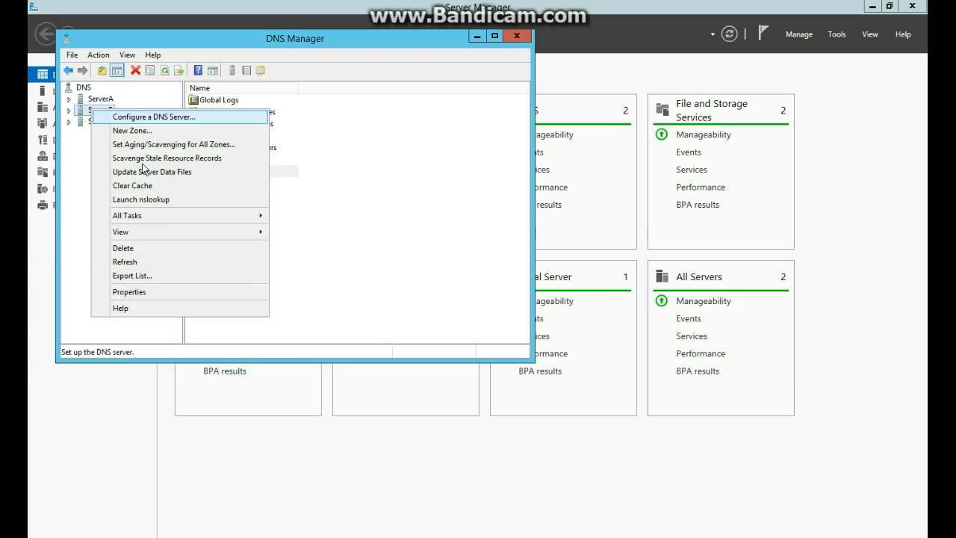
pyautogui.click(128, 291)
pyautogui.click(271, 82)
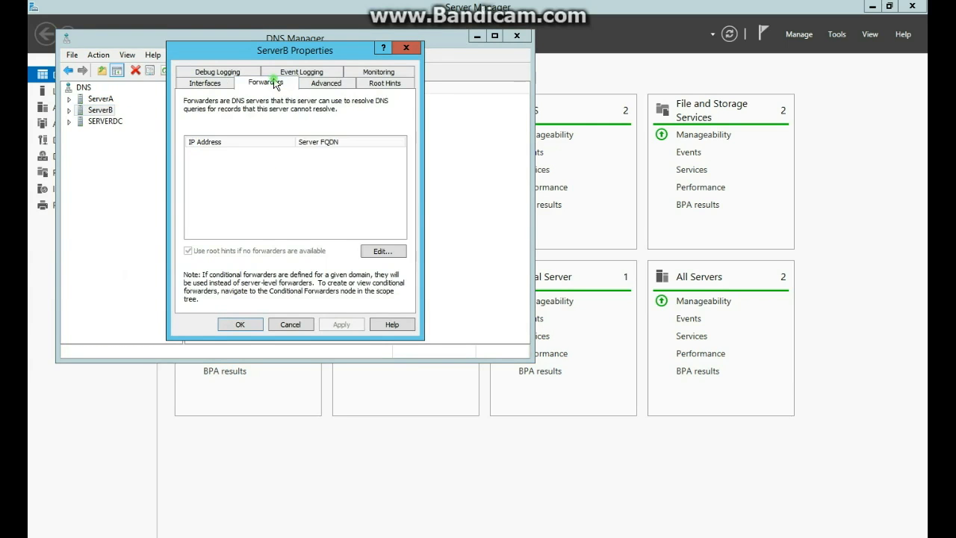
pyautogui.click(382, 251)
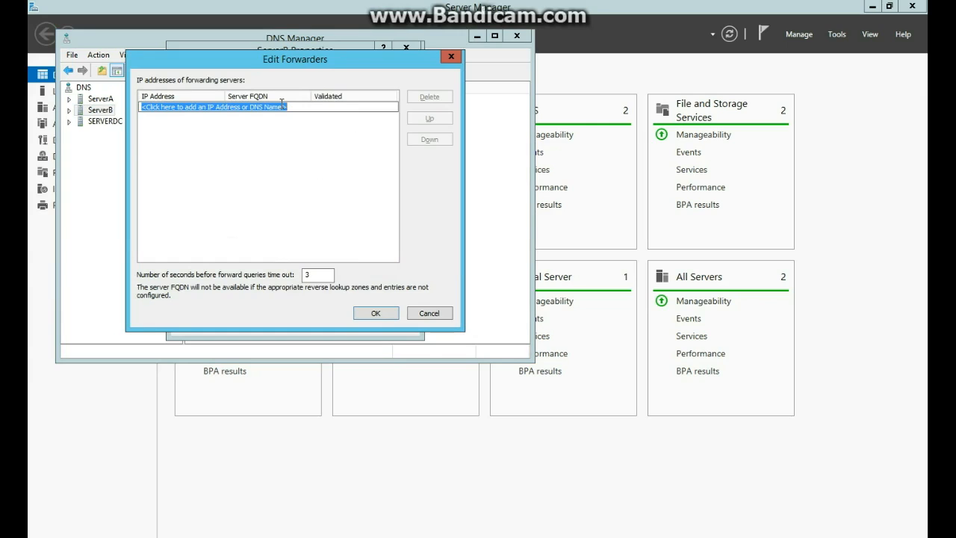
pyautogui.write('10.')
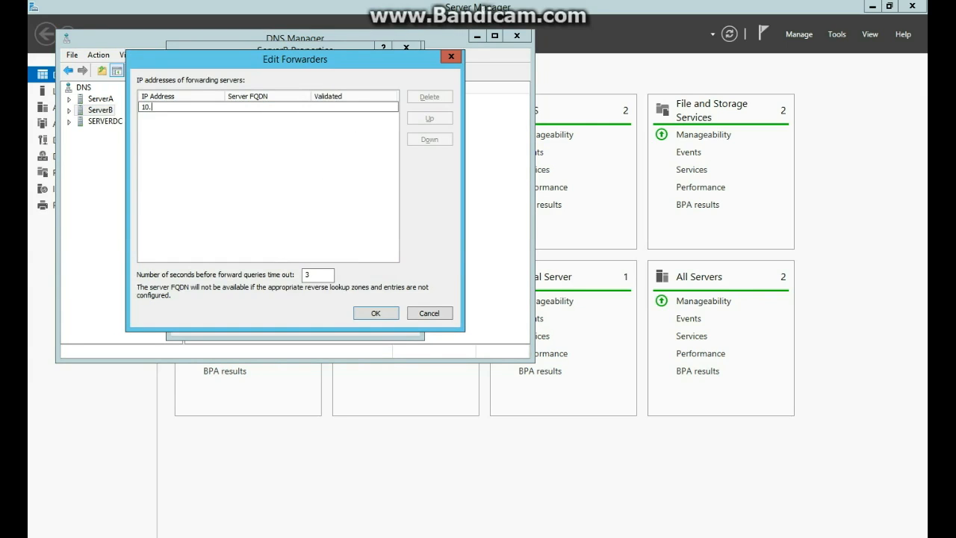
pyautogui.write('1.1.11')
pyautogui.press('Return')
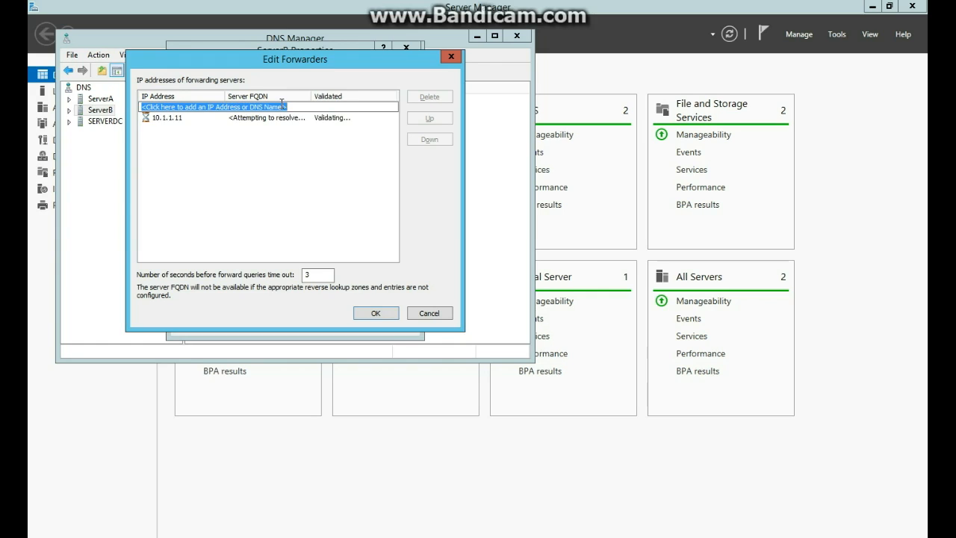
pyautogui.click(377, 313)
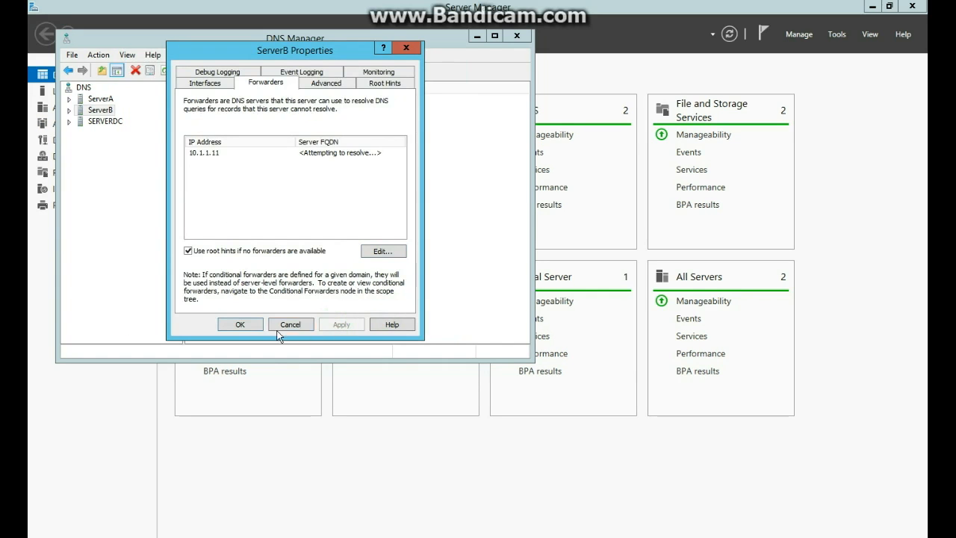
pyautogui.click(249, 326)
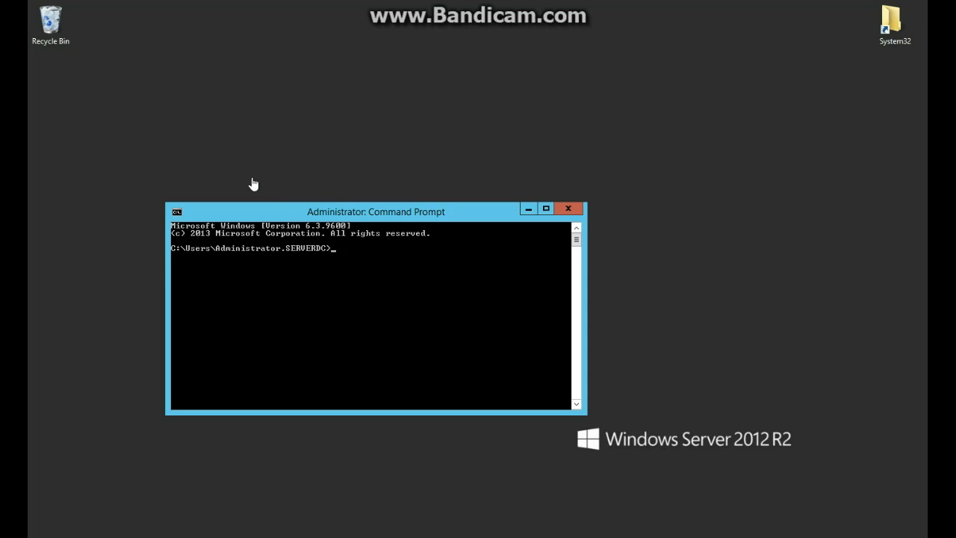
# - Switch to Command Prompt, maximize its window, and query ServerA's DNS settings with dnscmd servera.class2050.com /info
pyautogui.click(298, 217)
pyautogui.moveTo(327, 216); pyautogui.dragTo(273, 84)
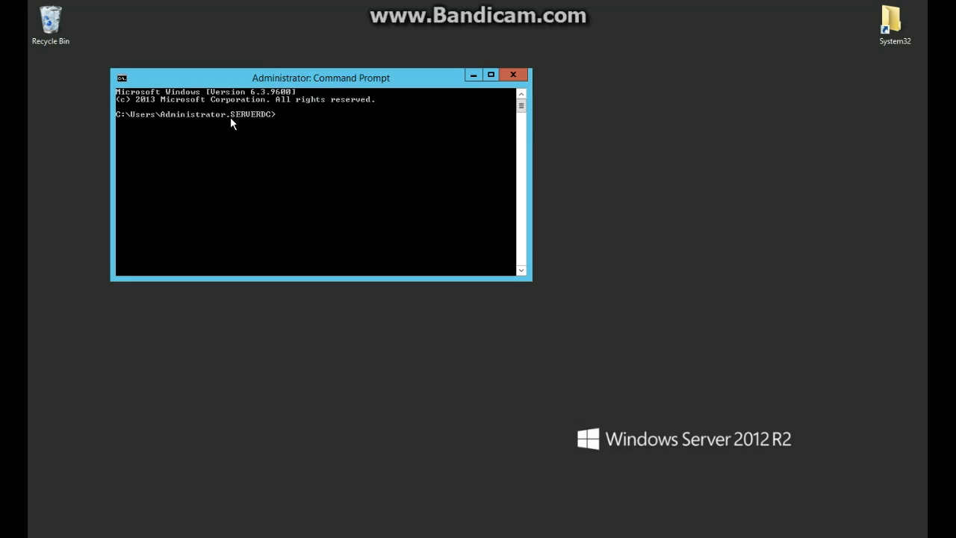
pyautogui.doubleClick(344, 78)
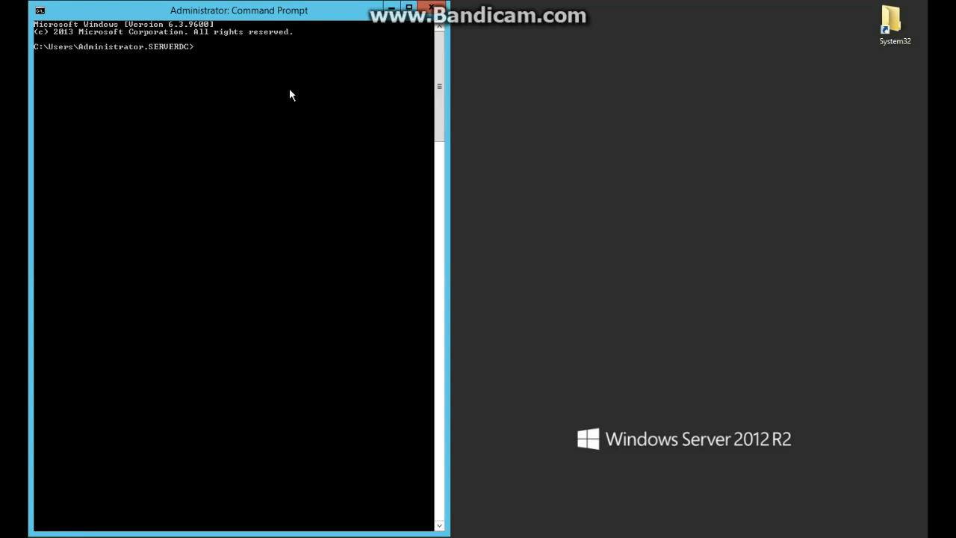
pyautogui.write('dnscmd servera.class2050.com /info')
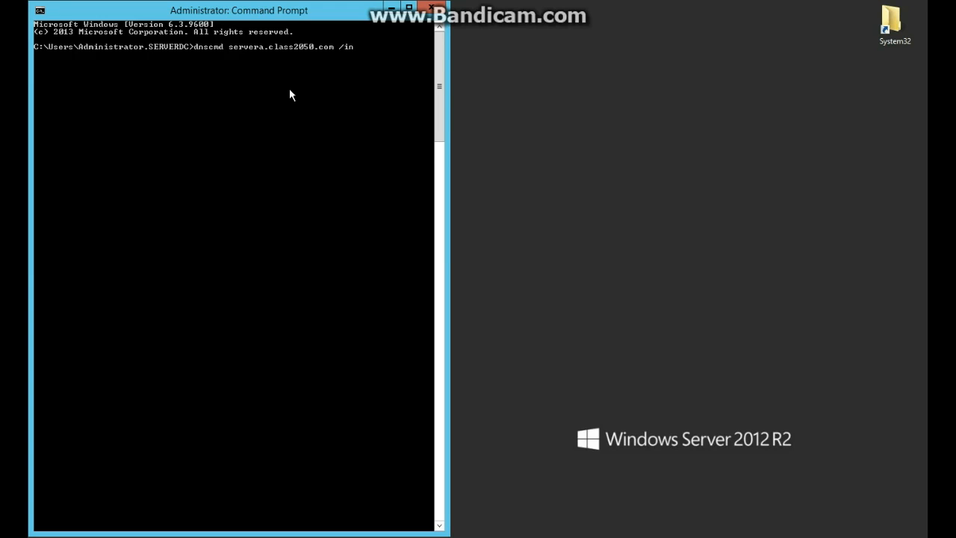
pyautogui.press('Return')
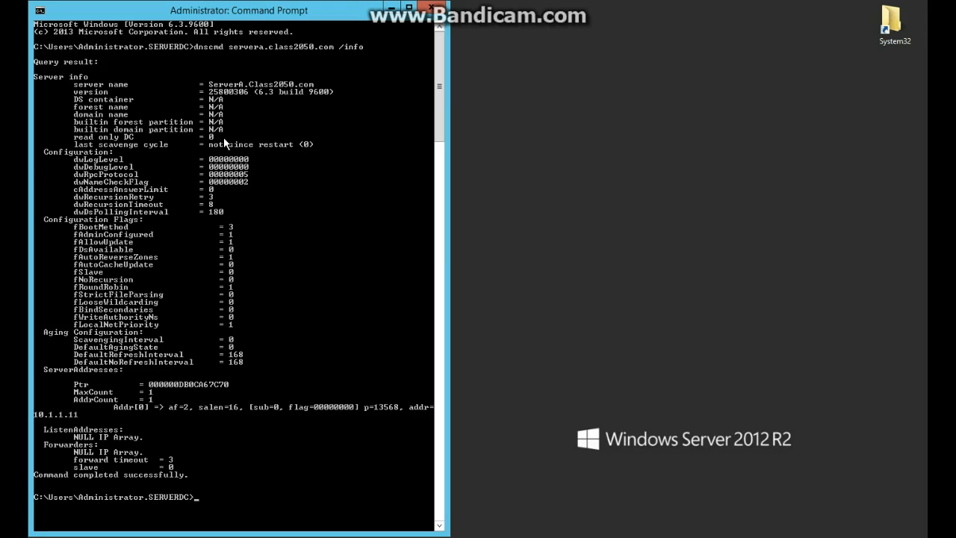
# - Query ServerB's DNS settings by running dnscmd serverb.class2050.com /info
pyautogui.press('Up')
pyautogui.press('Left')
pyautogui.press('Left')
pyautogui.press('Left')
pyautogui.press('Left')
pyautogui.press('Left')
pyautogui.press('BackSpace')
pyautogui.write('b')
pyautogui.press('Return')
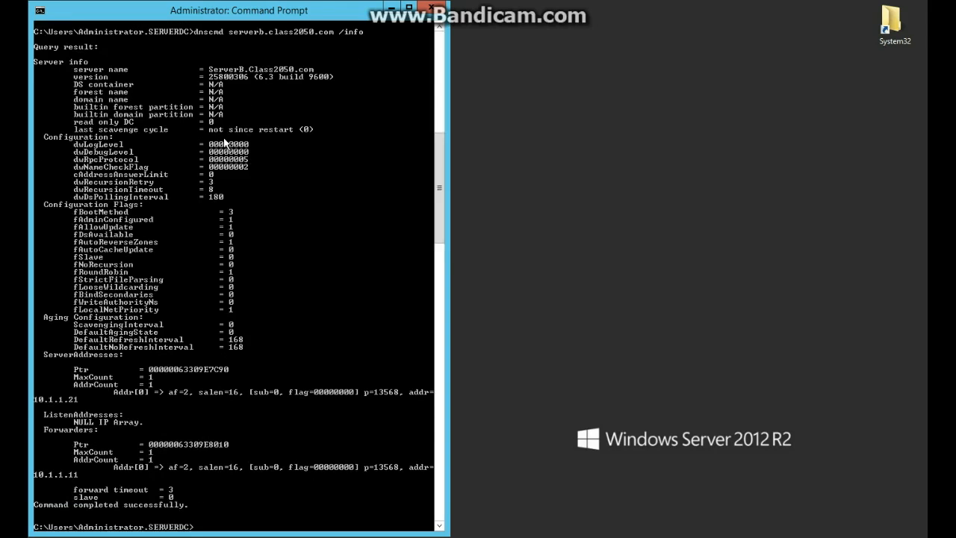
# - Try to list ServerA's DNS zones by running dnscmd servera.class2050.com /enunzones
pyautogui.scroll(-5, 251, 286)
pyautogui.scroll(10, 247, 288)
pyautogui.scroll(-10, 246, 270)
pyautogui.press('Up')
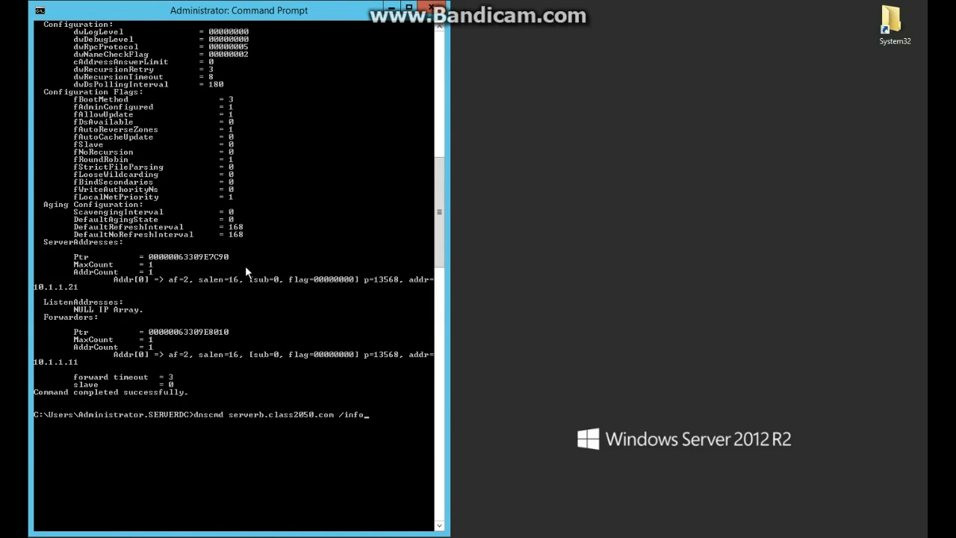
pyautogui.press('BackSpace')
pyautogui.write('a')
pyautogui.press('BackSpace')
pyautogui.press('BackSpace')
pyautogui.press('BackSpace')
pyautogui.write('enunzones')
pyautogui.press('Return')
pyautogui.scroll(12, 283, 261)
# - Correct the misspelled option and list ServerA's DNS zones with dnscmd servera.class2050.com /enumzones
pyautogui.press('Up')
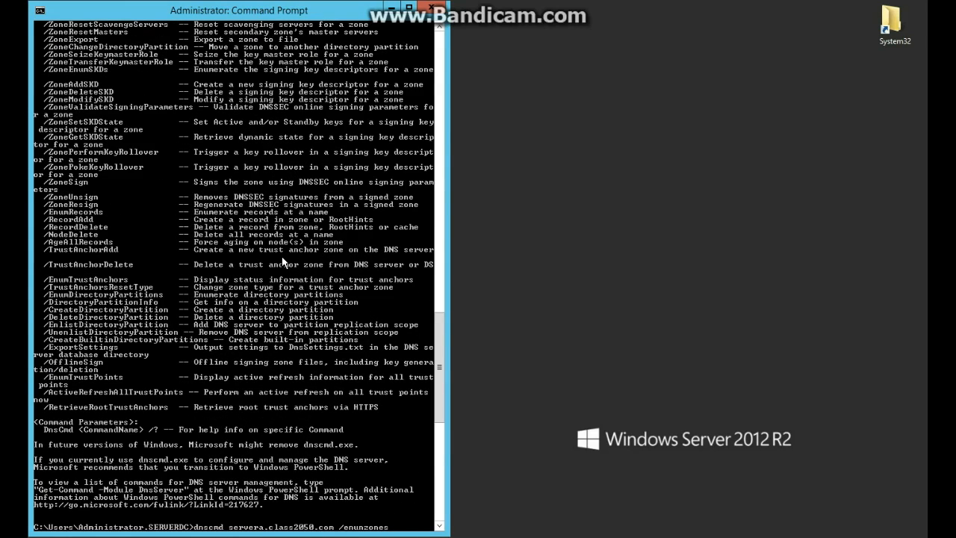
pyautogui.press('Left')
pyautogui.press('Left')
pyautogui.press('Left')
pyautogui.press('Left')
pyautogui.press('Left')
pyautogui.press('BackSpace')
pyautogui.write('m')
pyautogui.press('Return')
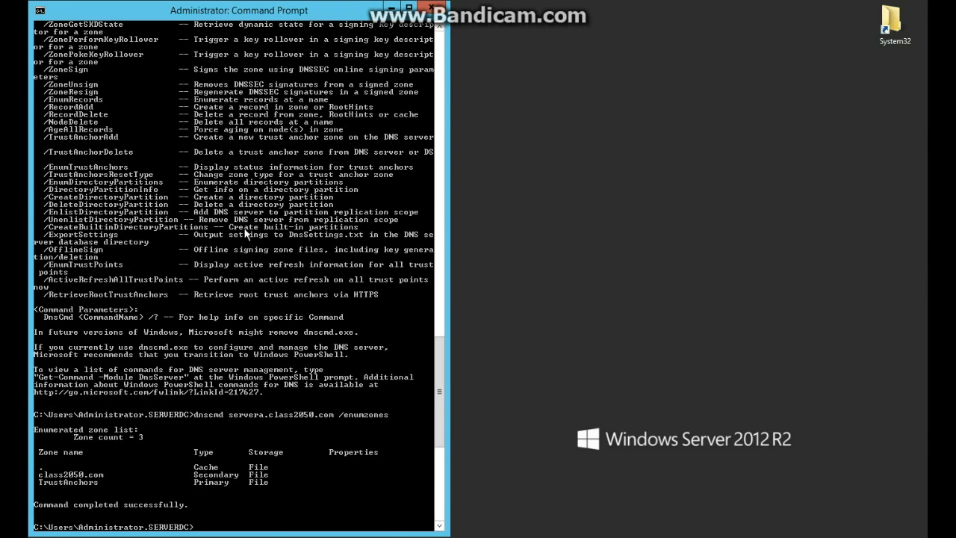
# - List ServerB's DNS zones by running dnscmd serverb.class2050.com /enumzones
pyautogui.scroll(-4, 247, 231)
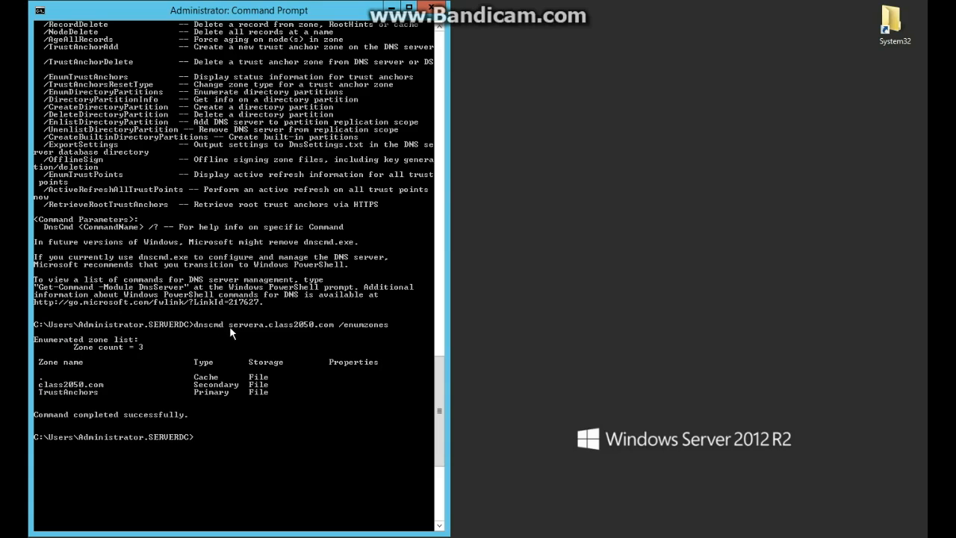
pyautogui.press('Up')
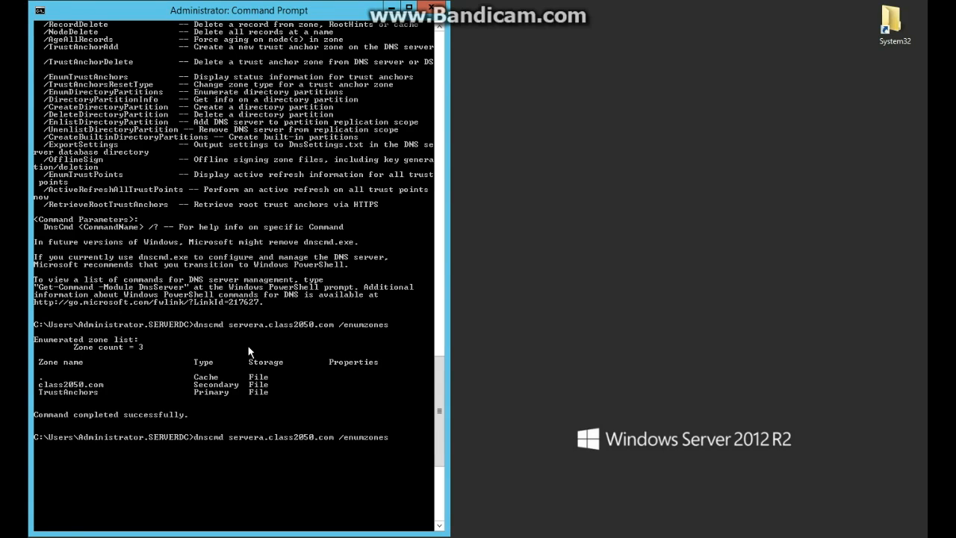
pyautogui.press('Left')
pyautogui.press('Left')
pyautogui.press('Left')
pyautogui.press('Left')
pyautogui.press('Left')
pyautogui.press('Left')
pyautogui.press('Left')
pyautogui.press('BackSpace')
pyautogui.write('b')
pyautogui.press('Return')
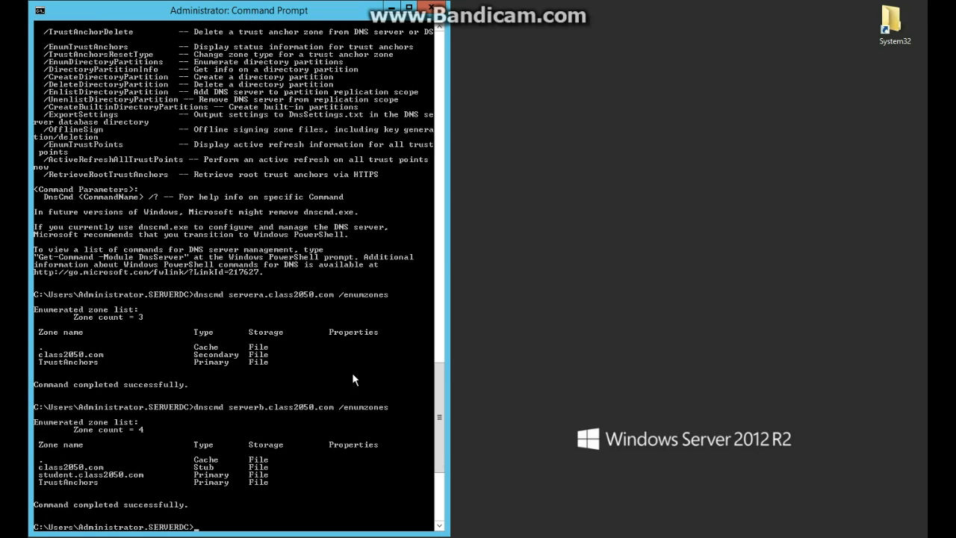